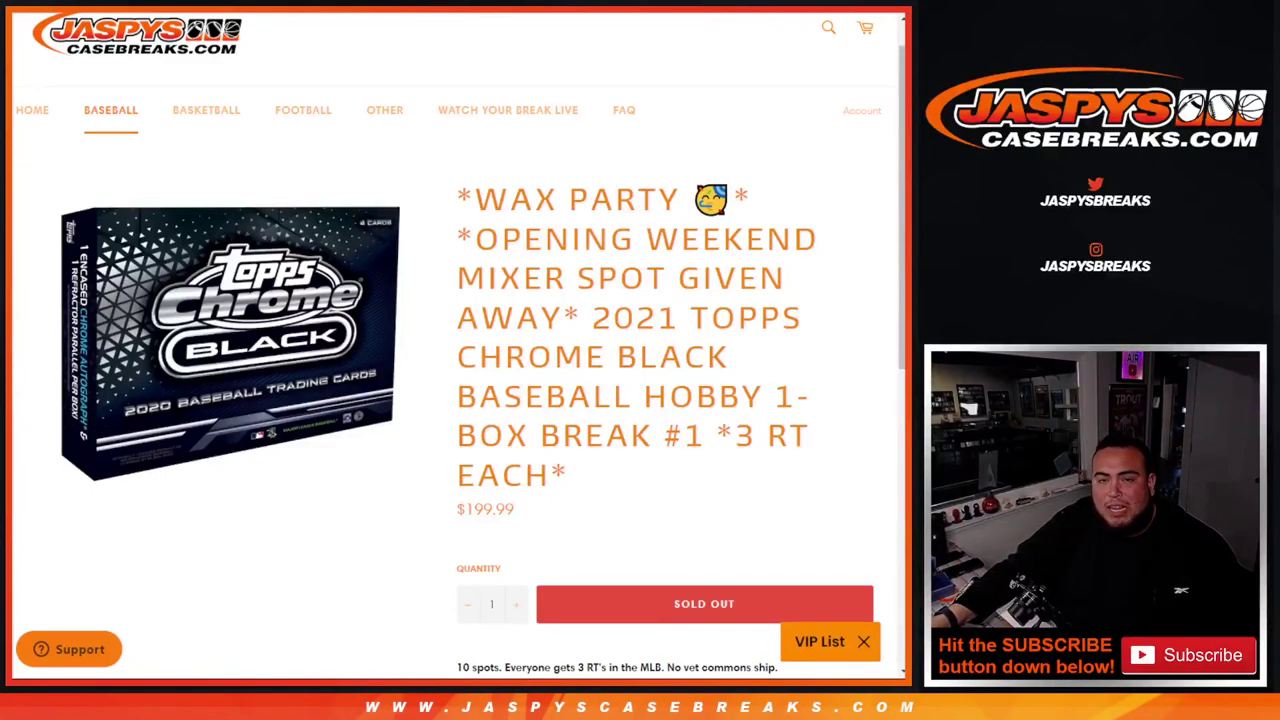
# - Highlight the Topps Chrome Black break title, then roll two dice on RANDOM.ORG (6 and 1)
pyautogui.moveTo(455, 198); pyautogui.dragTo(770, 184)
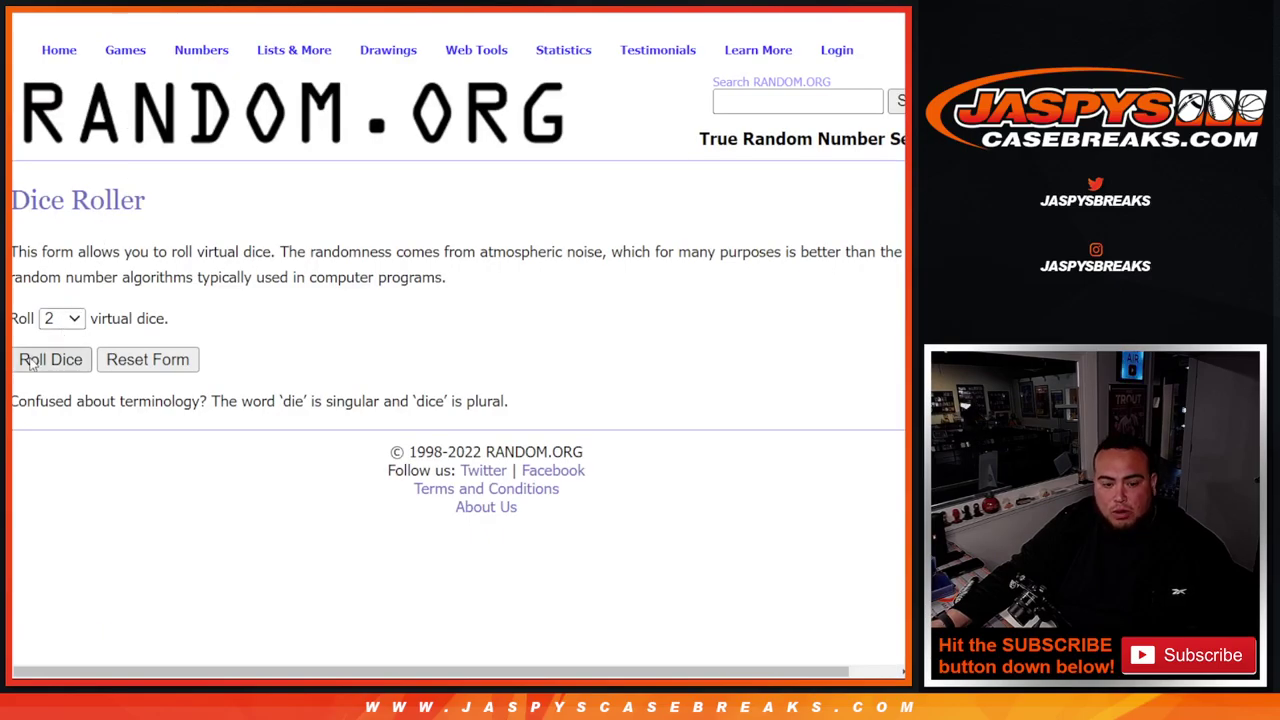
pyautogui.click(30, 365)
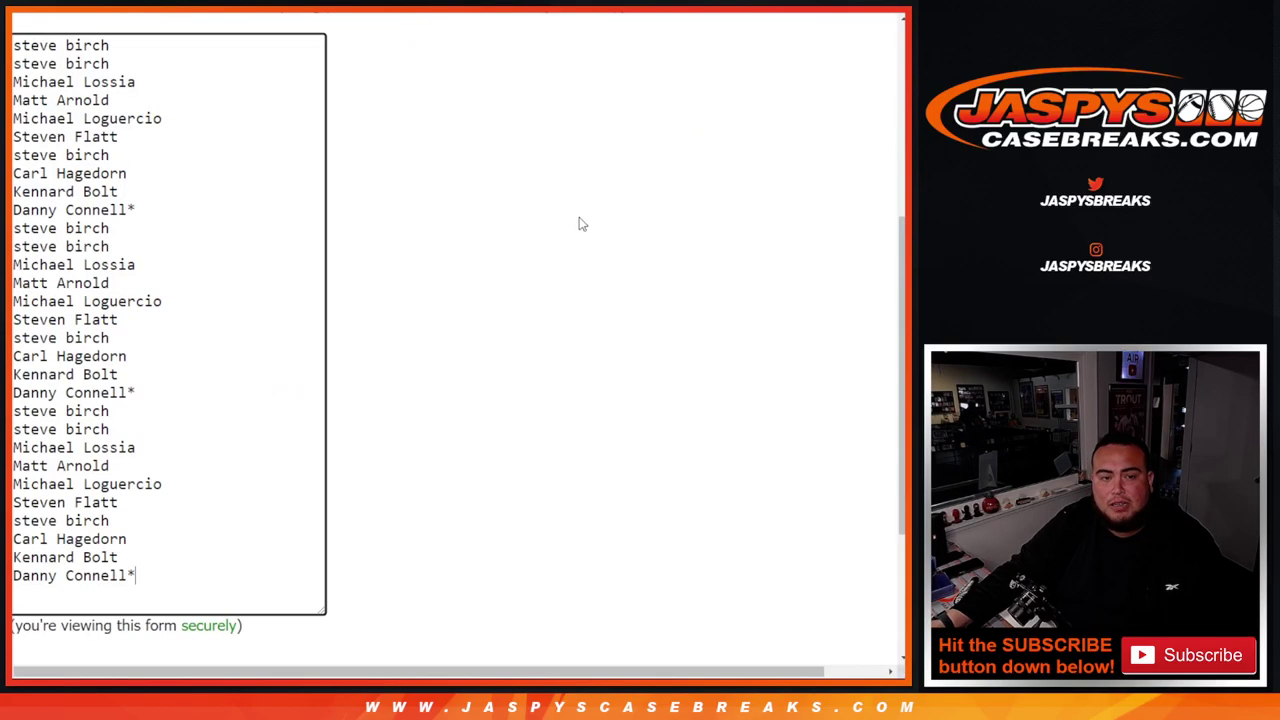
# - Randomize the giveaway name list on RANDOM.ORG seven times
pyautogui.scroll(-3, 580, 223)
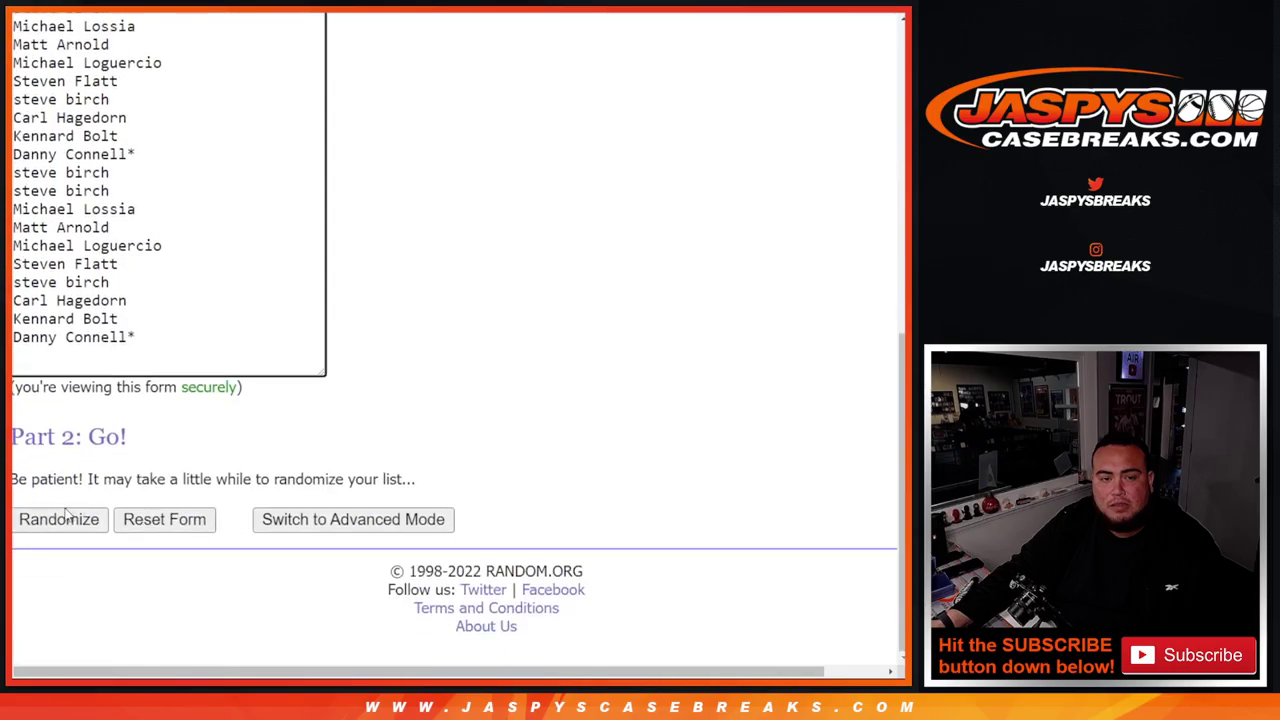
pyautogui.click(56, 520)
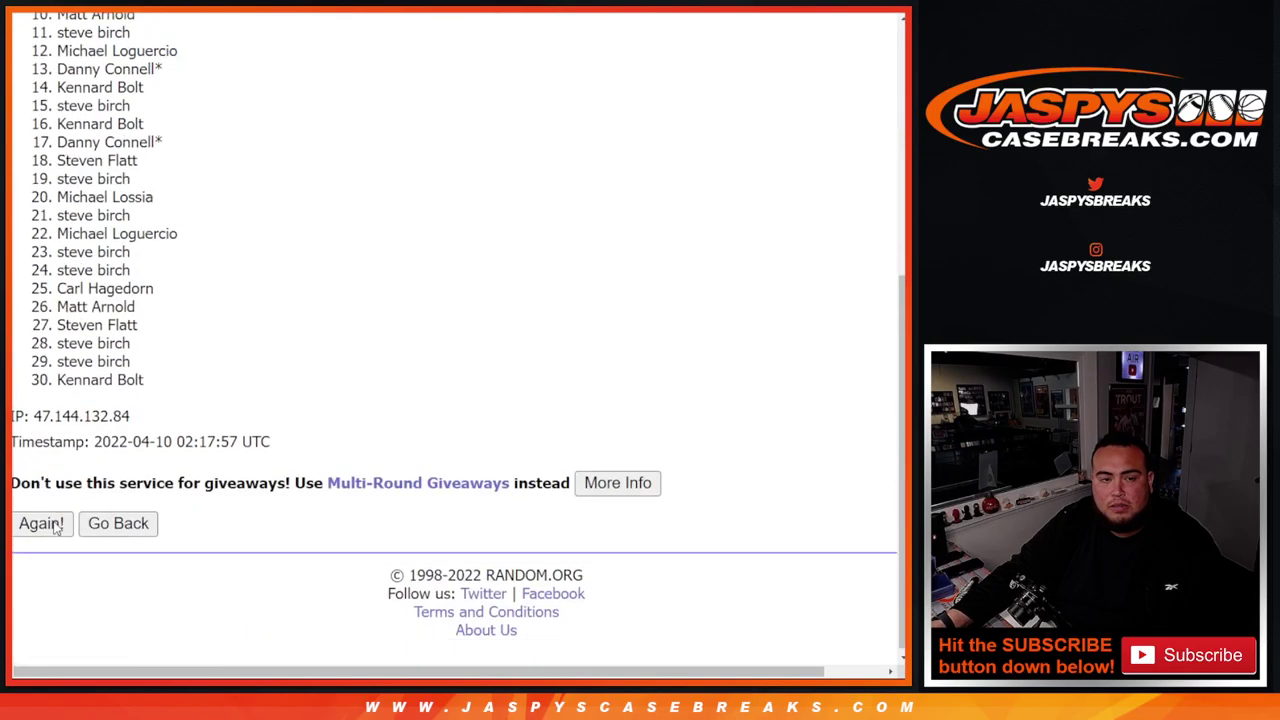
pyautogui.click(41, 520)
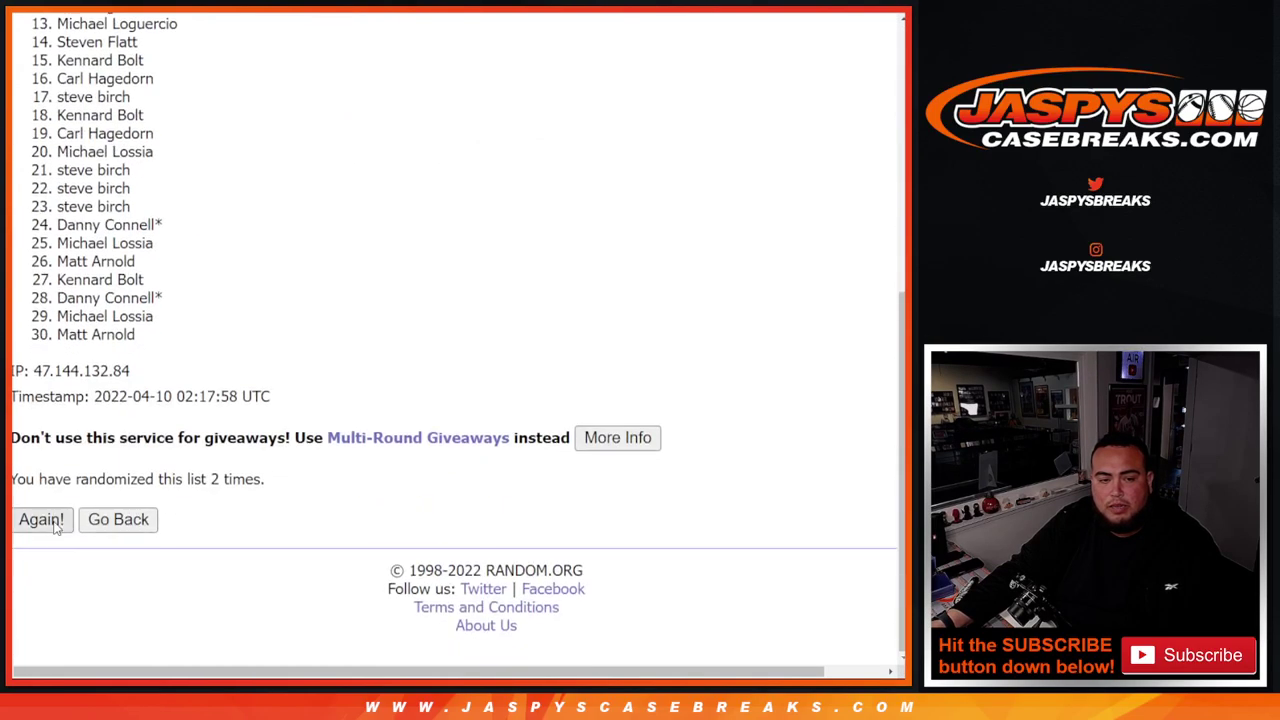
pyautogui.click(41, 520)
pyautogui.click(41, 520)
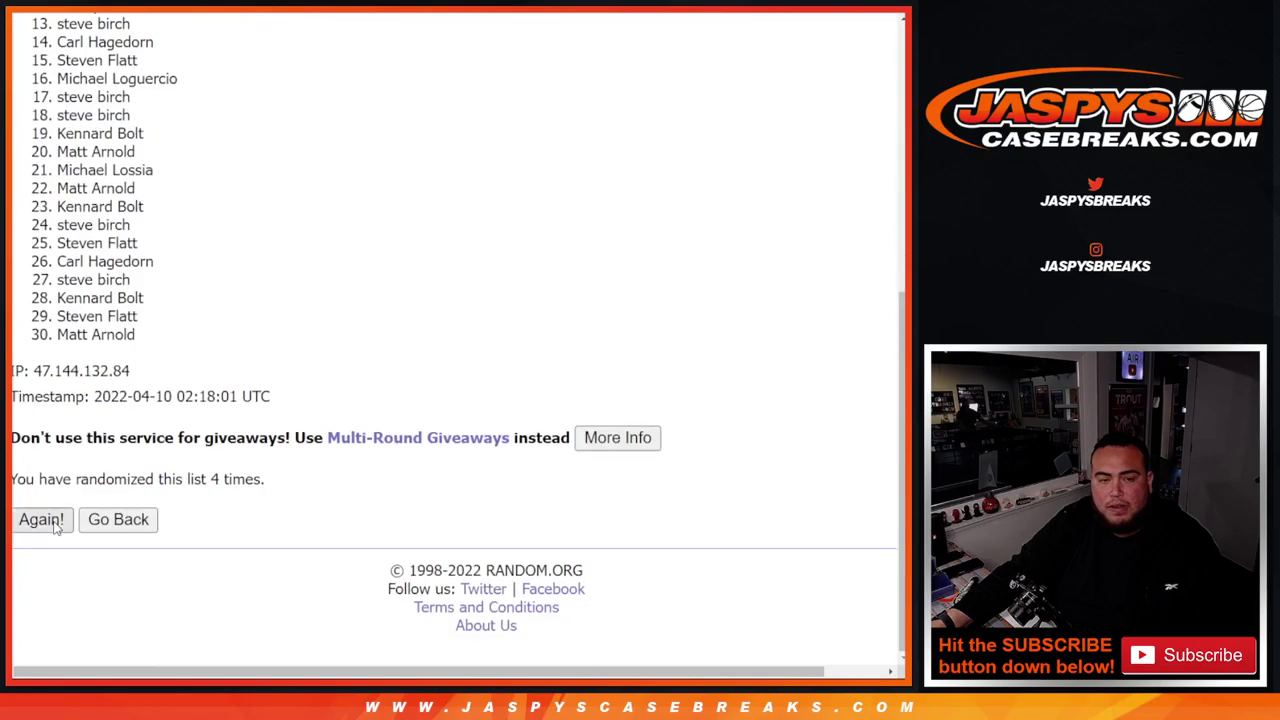
pyautogui.click(55, 527)
pyautogui.click(55, 527)
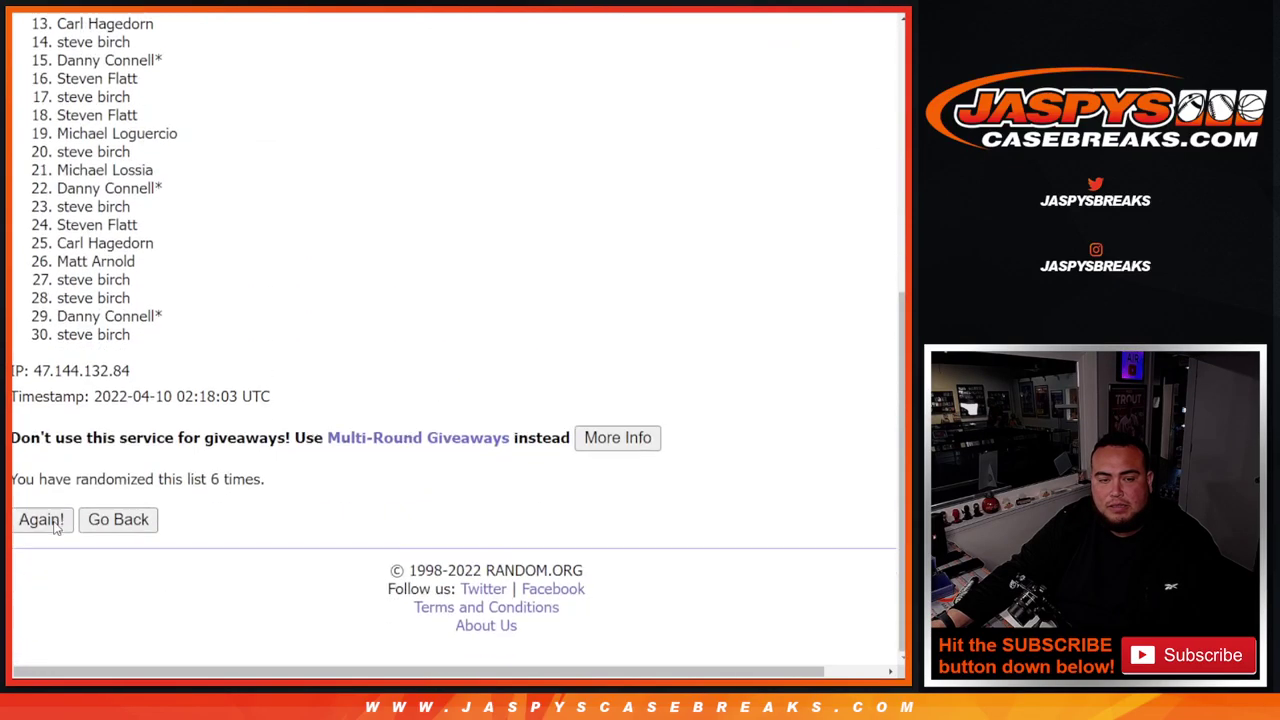
pyautogui.click(55, 527)
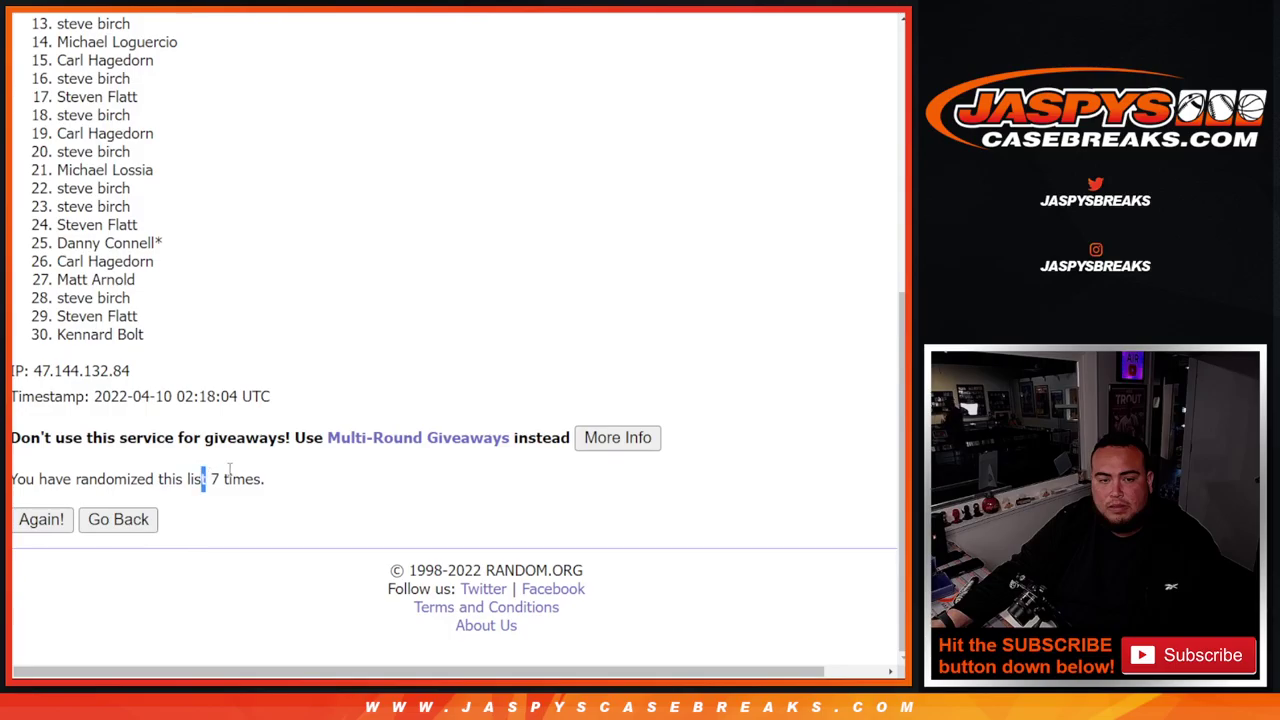
pyautogui.moveTo(211, 478); pyautogui.dragTo(265, 480)
# - Copy the 30 shuffled names into column A of the sheet, then return to the MLB team list
pyautogui.scroll(4, 146, 320)
pyautogui.moveTo(56, 202); pyautogui.dragTo(160, 420)
pyautogui.hotkey('alt', 'Tab')
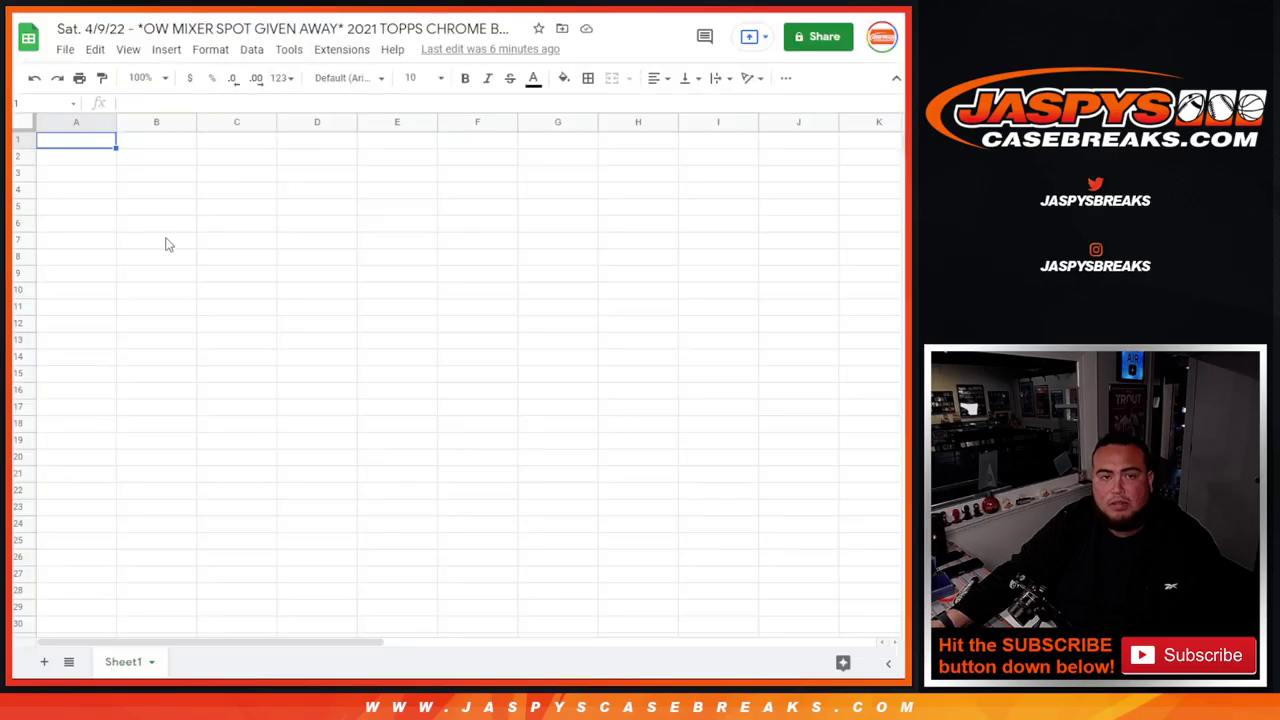
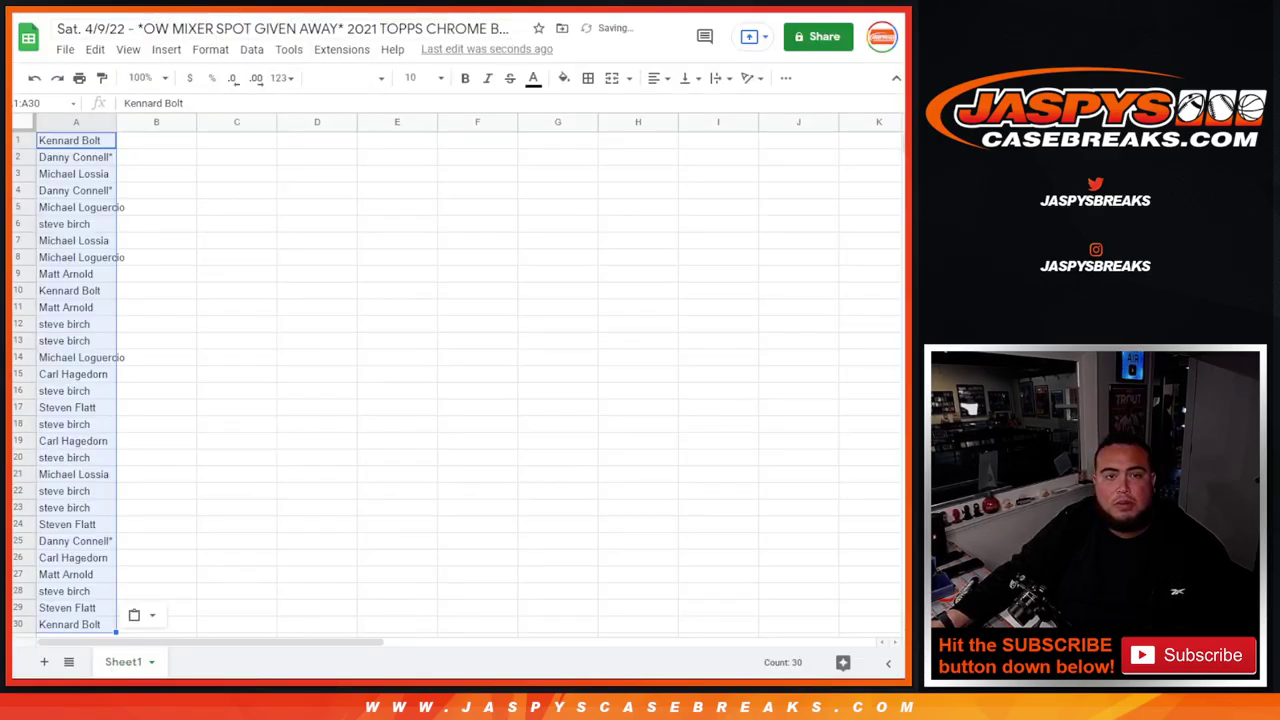
pyautogui.hotkey('alt', 'Tab')
pyautogui.hotkey('ctrl', 'Tab')
pyautogui.hotkey('ctrl', 'Tab')
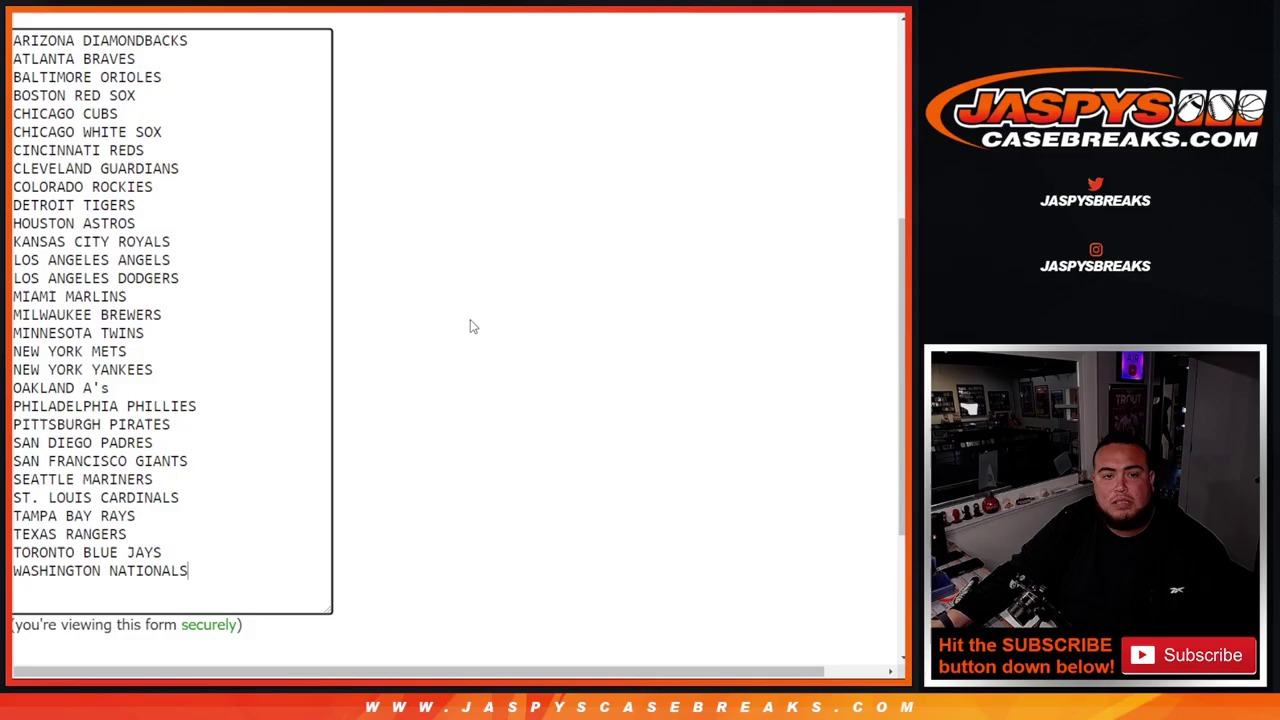
# - Randomize the 30 MLB teams seven times, with Chicago White Sox ending first
pyautogui.scroll(-3, 473, 327)
pyautogui.click(34, 522)
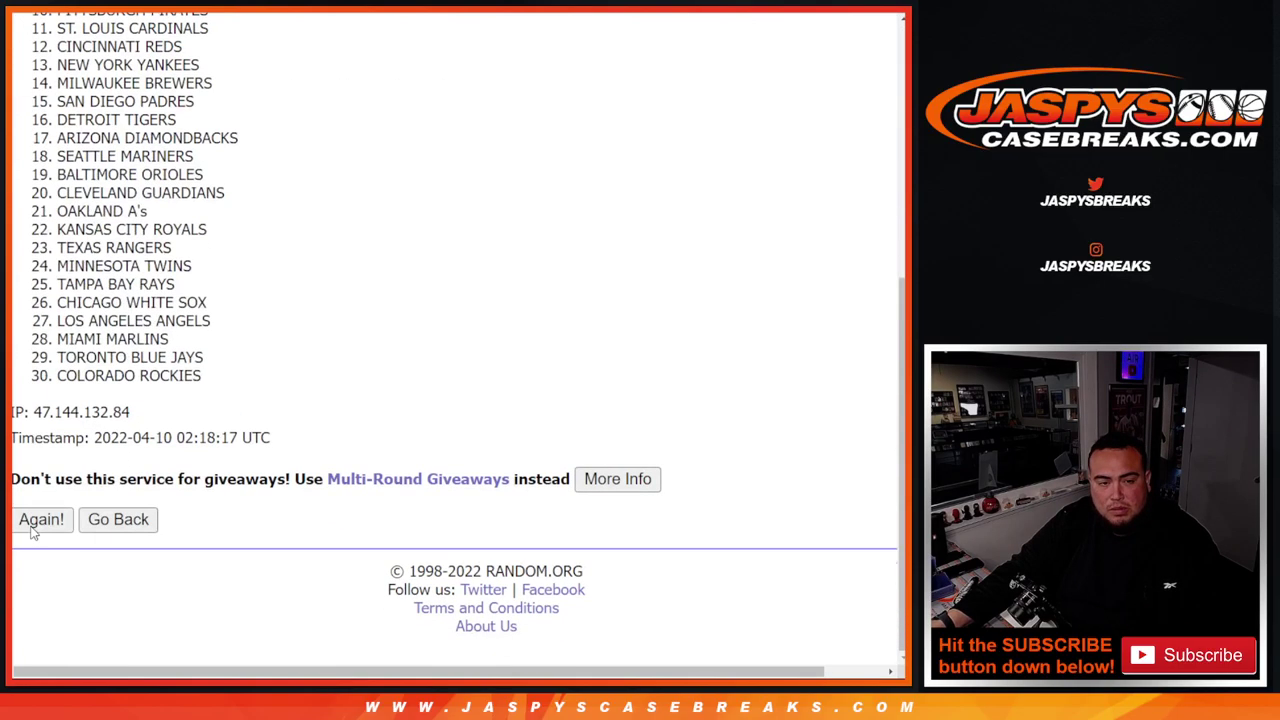
pyautogui.click(40, 520)
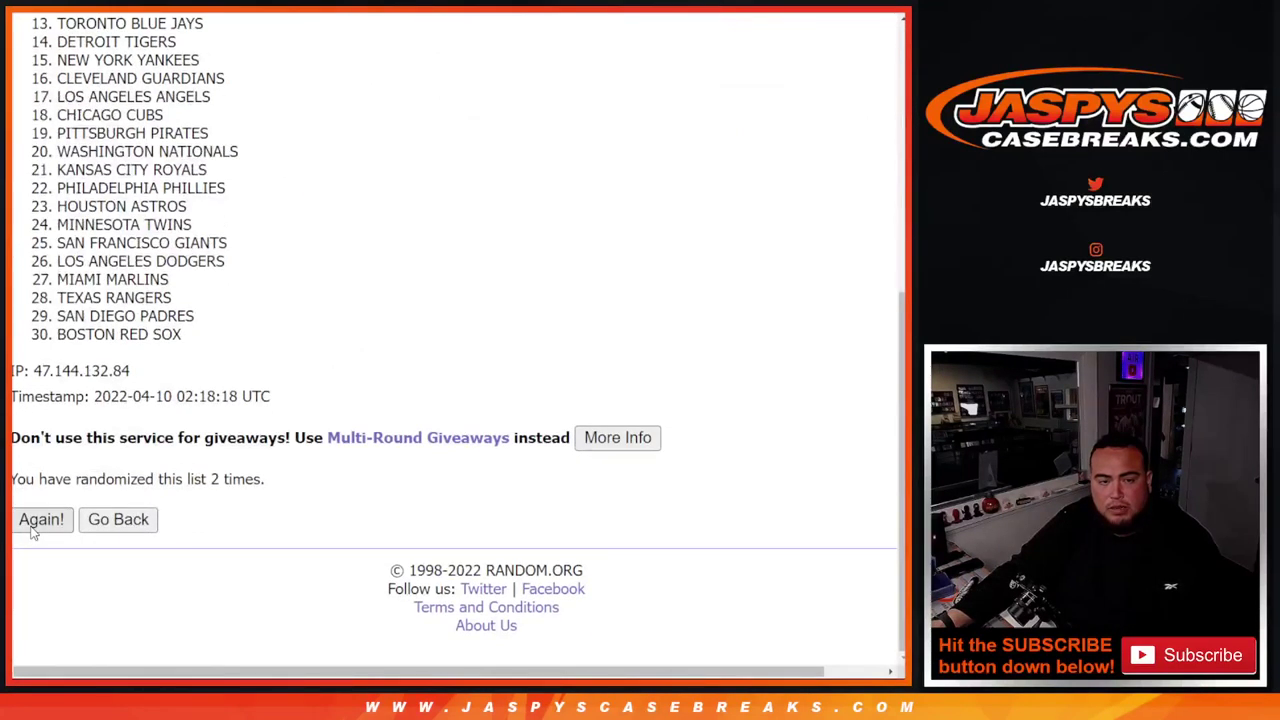
pyautogui.click(31, 528)
pyautogui.click(31, 528)
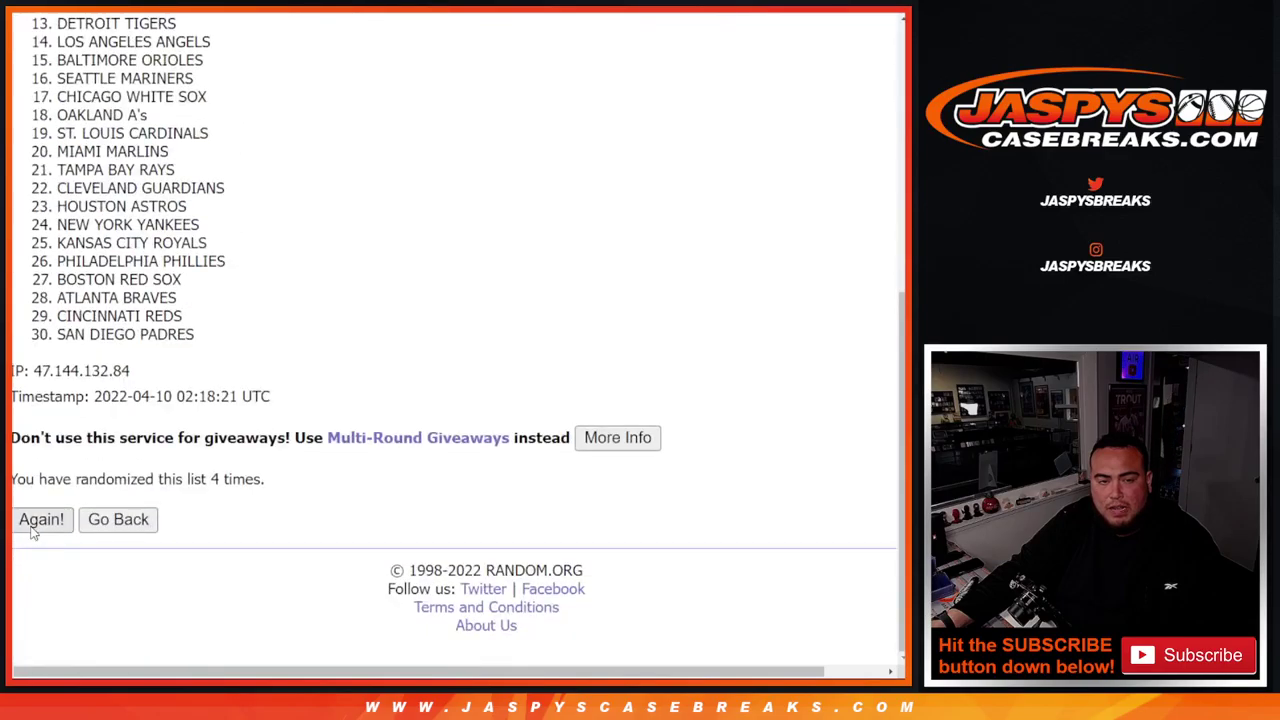
pyautogui.click(31, 528)
pyautogui.click(31, 528)
pyautogui.click(31, 528)
pyautogui.moveTo(202, 480); pyautogui.dragTo(480, 477)
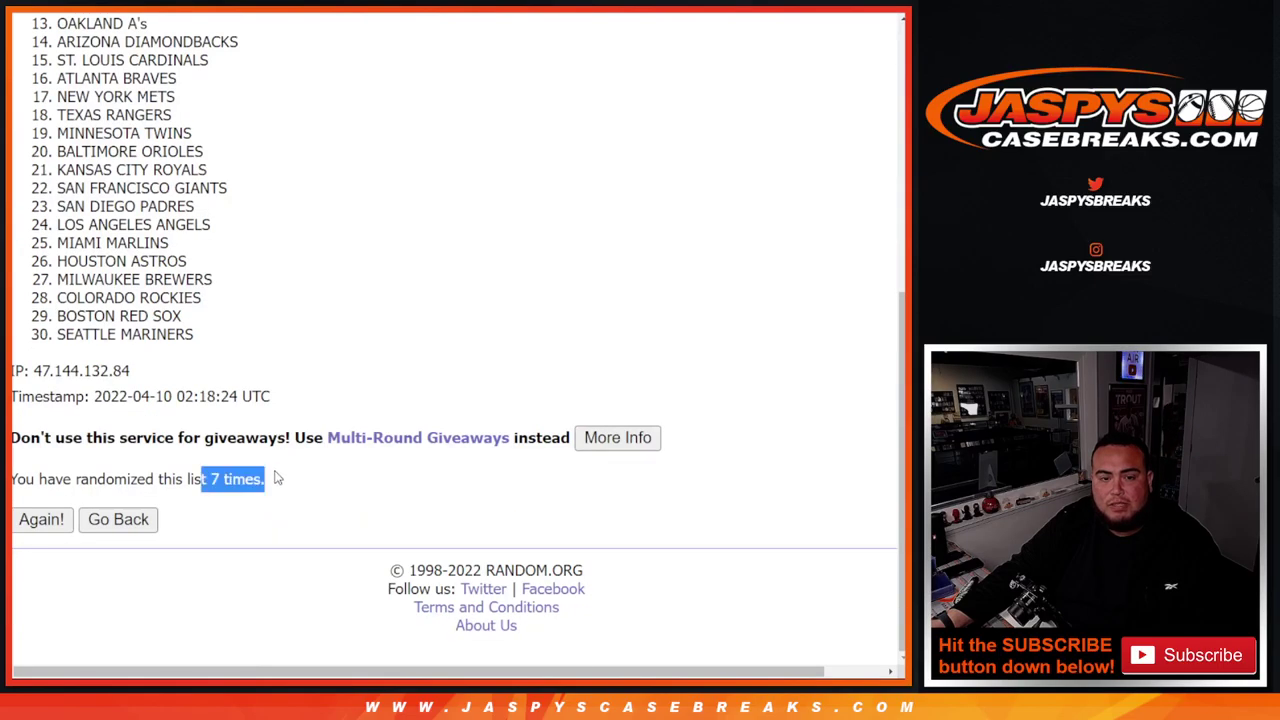
# - Copy the shuffled team order and return to the break sheet
pyautogui.scroll(5, 80, 308)
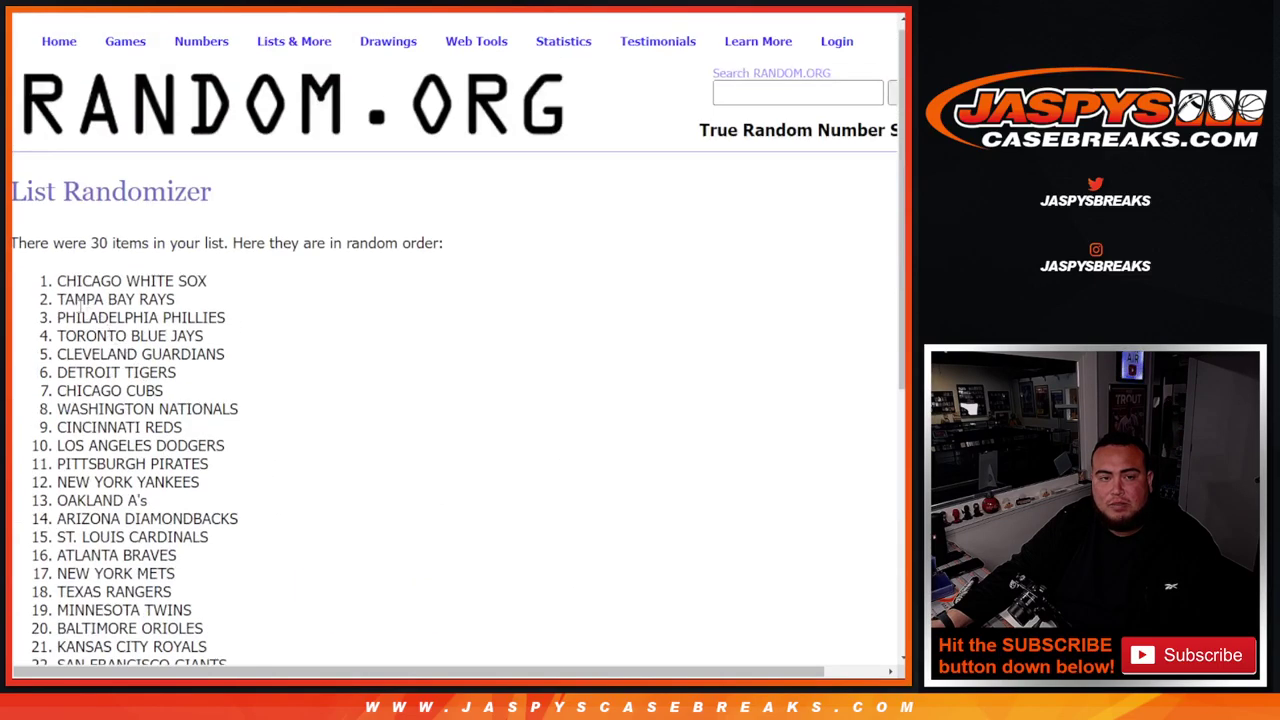
pyautogui.moveTo(40, 278); pyautogui.dragTo(218, 574)
pyautogui.hotkey('ctrl', 'c')
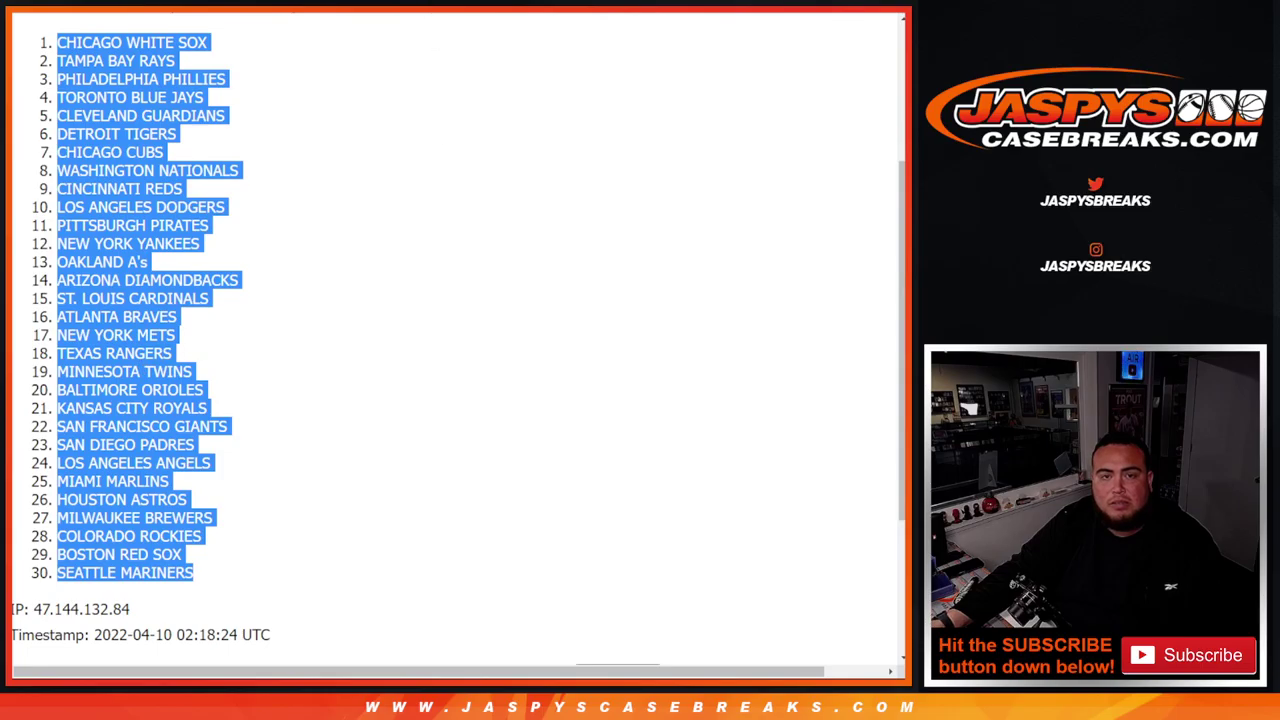
pyautogui.hotkey('alt', 'Tab')
# - Paste the 30 shuffled MLB teams into column B from B1
pyautogui.click(156, 147)
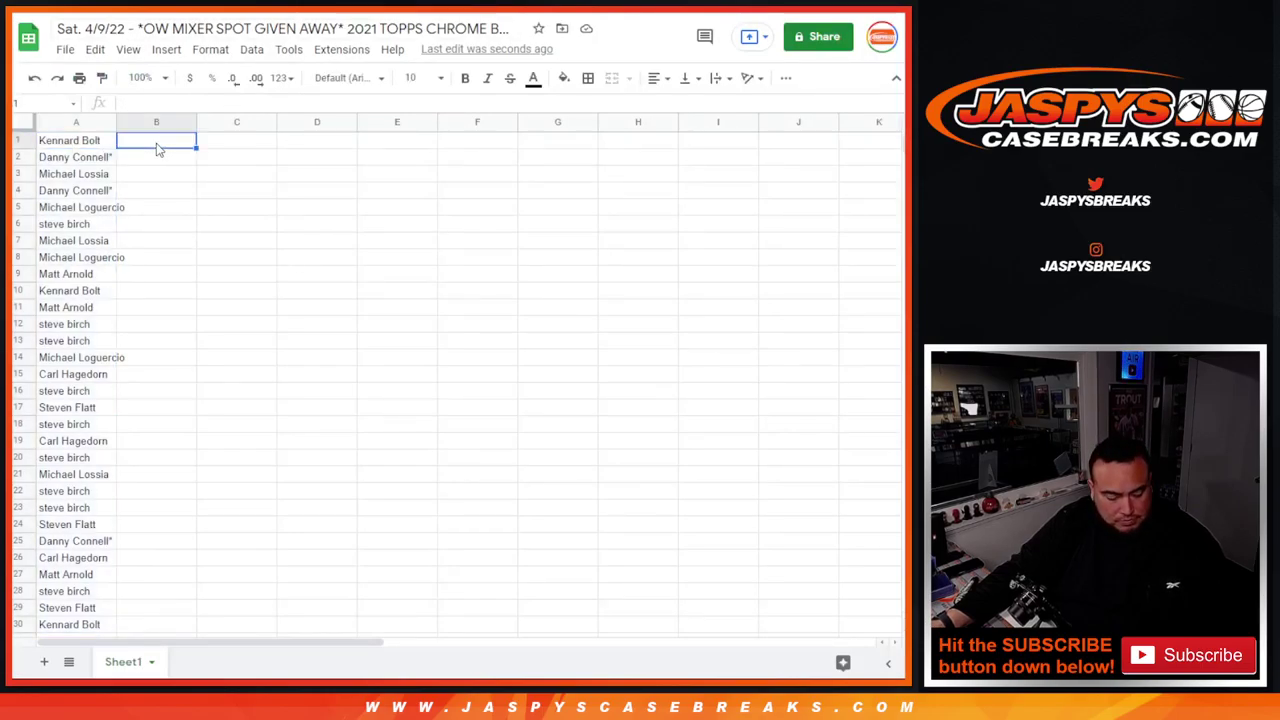
pyautogui.hotkey('ctrl', 'v')
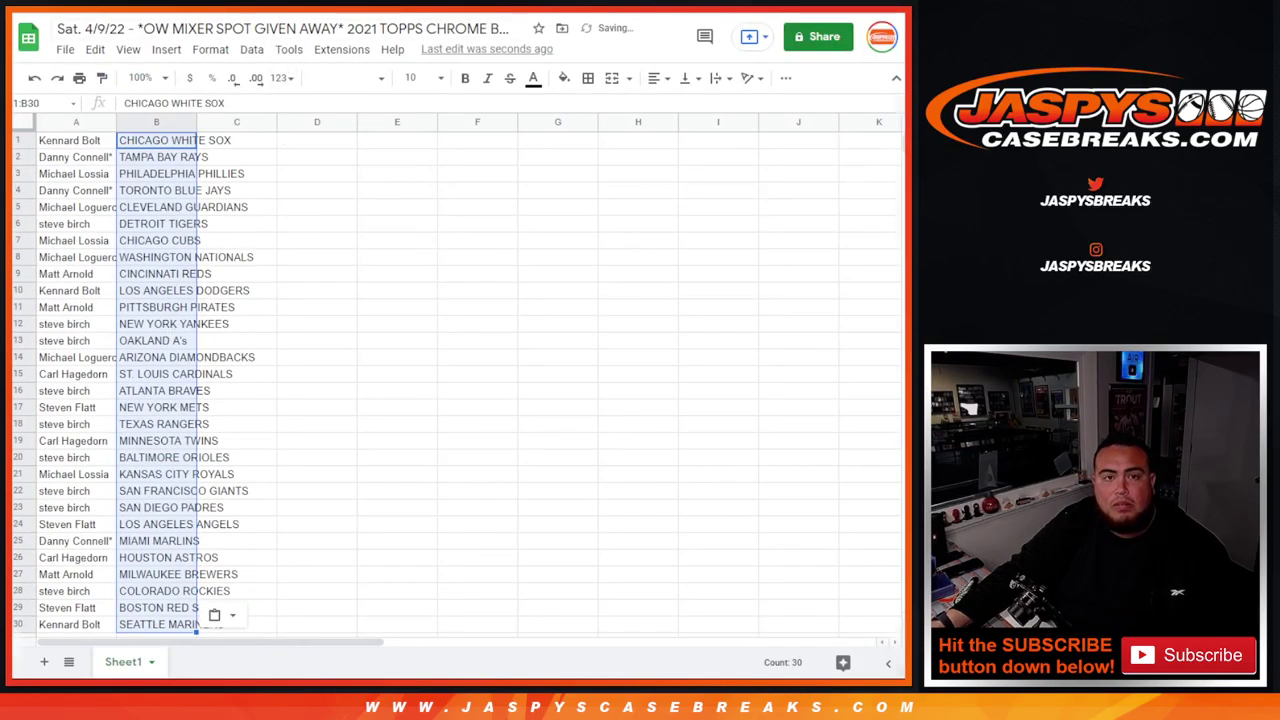
pyautogui.hotkey('alt', 'Tab')
pyautogui.hotkey('ctrl', 'Tab')
pyautogui.scroll(-2, 329, 126)
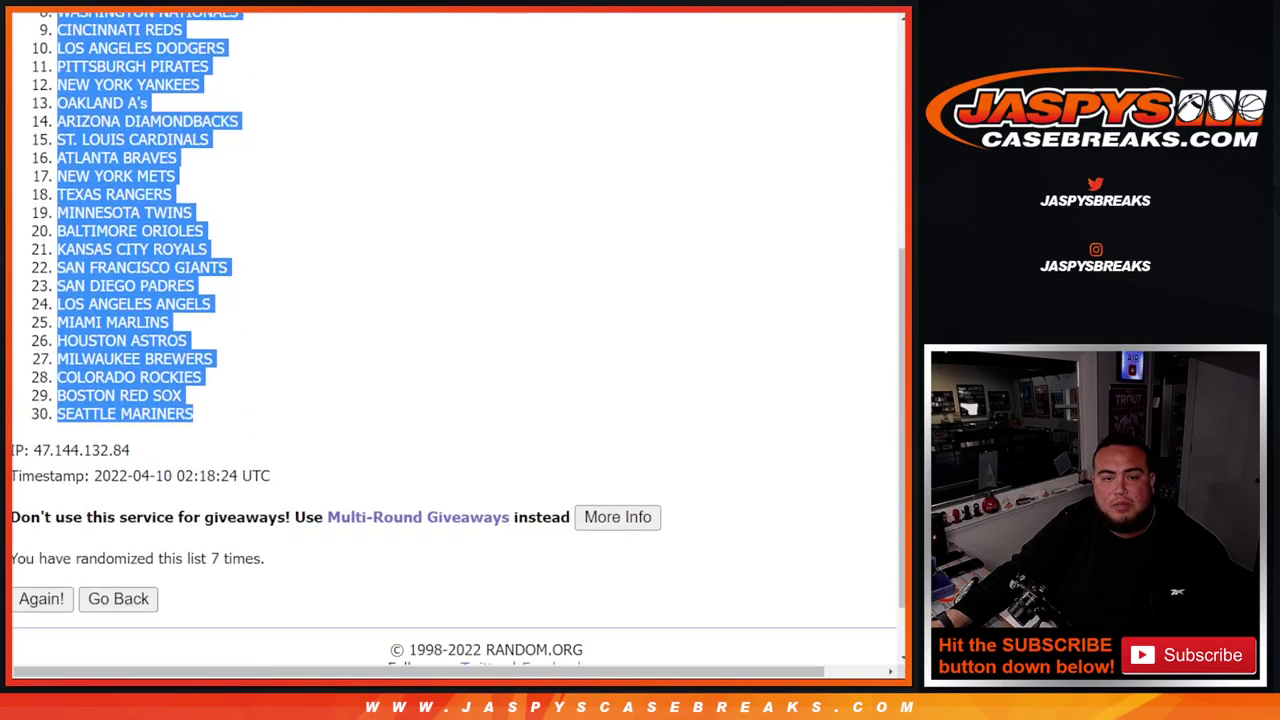
pyautogui.hotkey('ctrl', 'Tab')
pyautogui.hotkey('alt', 'Tab')
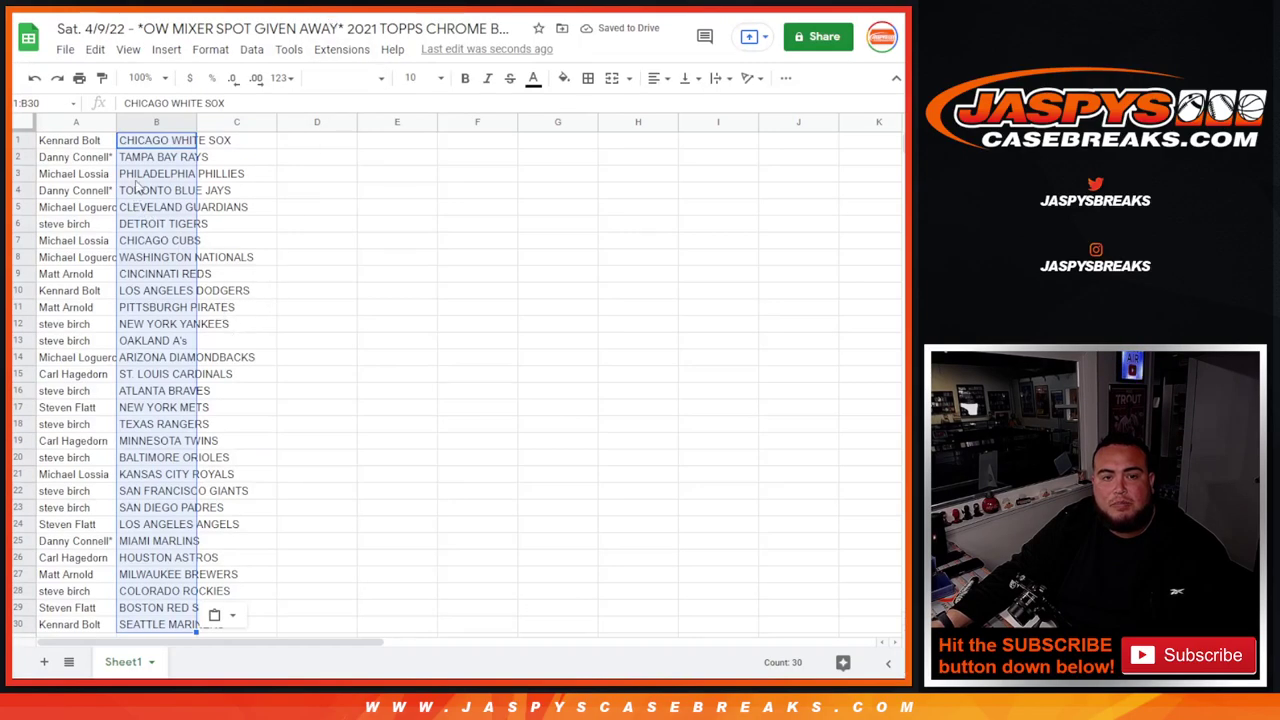
# - Set the whole sheet to 14-point text and fit columns A and B to their contents
pyautogui.click(24, 121)
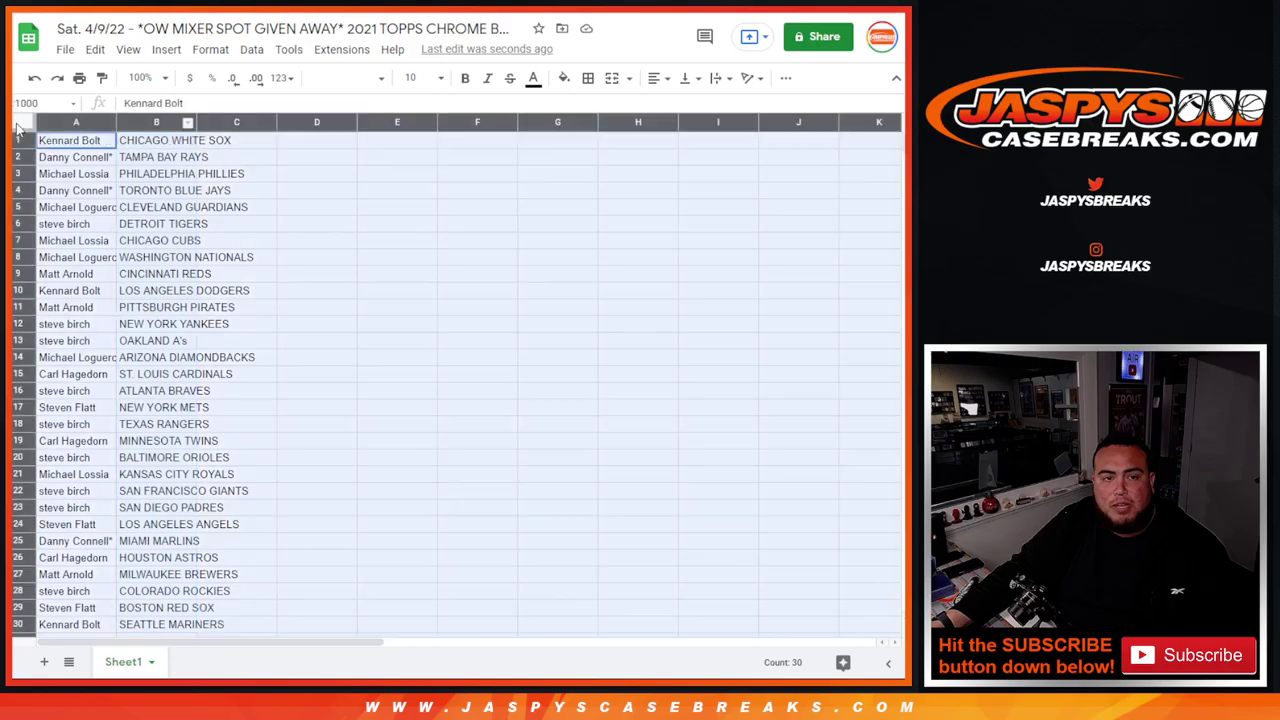
pyautogui.click(416, 77)
pyautogui.click(413, 283)
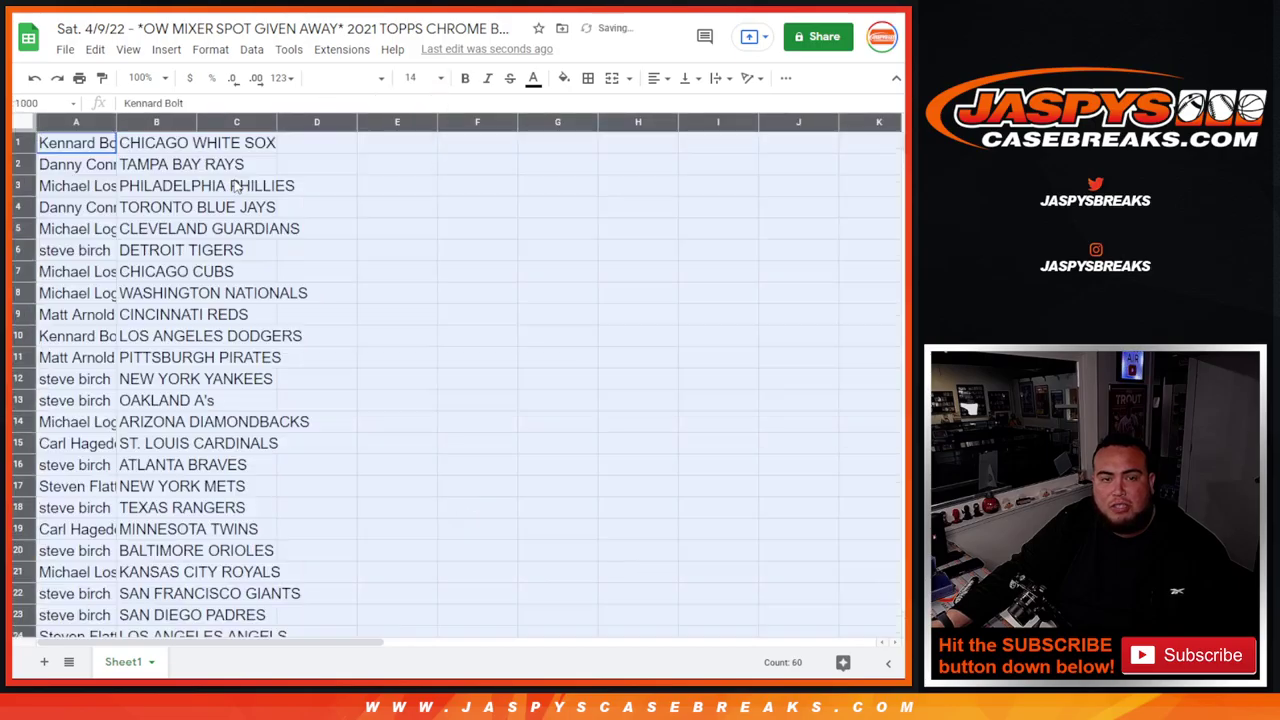
pyautogui.doubleClick(117, 128)
pyautogui.click(262, 167)
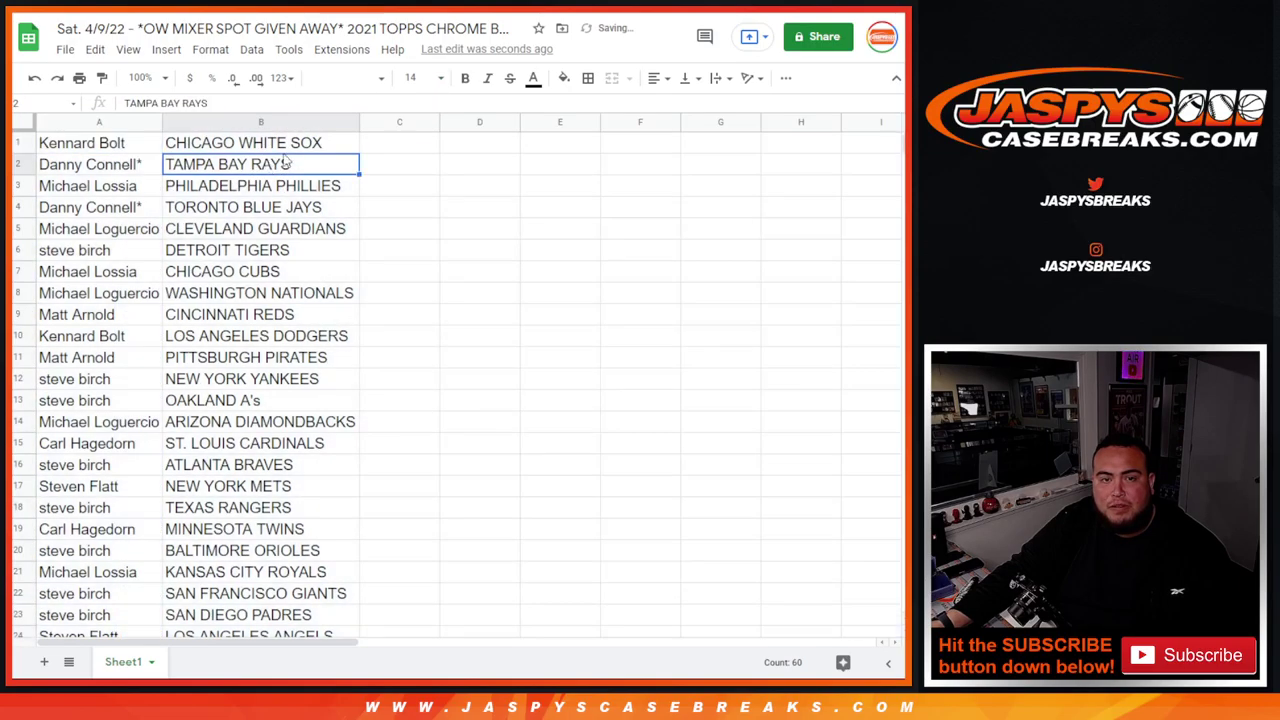
# - Sort the sheet A to Z by team and put all borders on the 30-row list
pyautogui.click(352, 123)
pyautogui.click(416, 425)
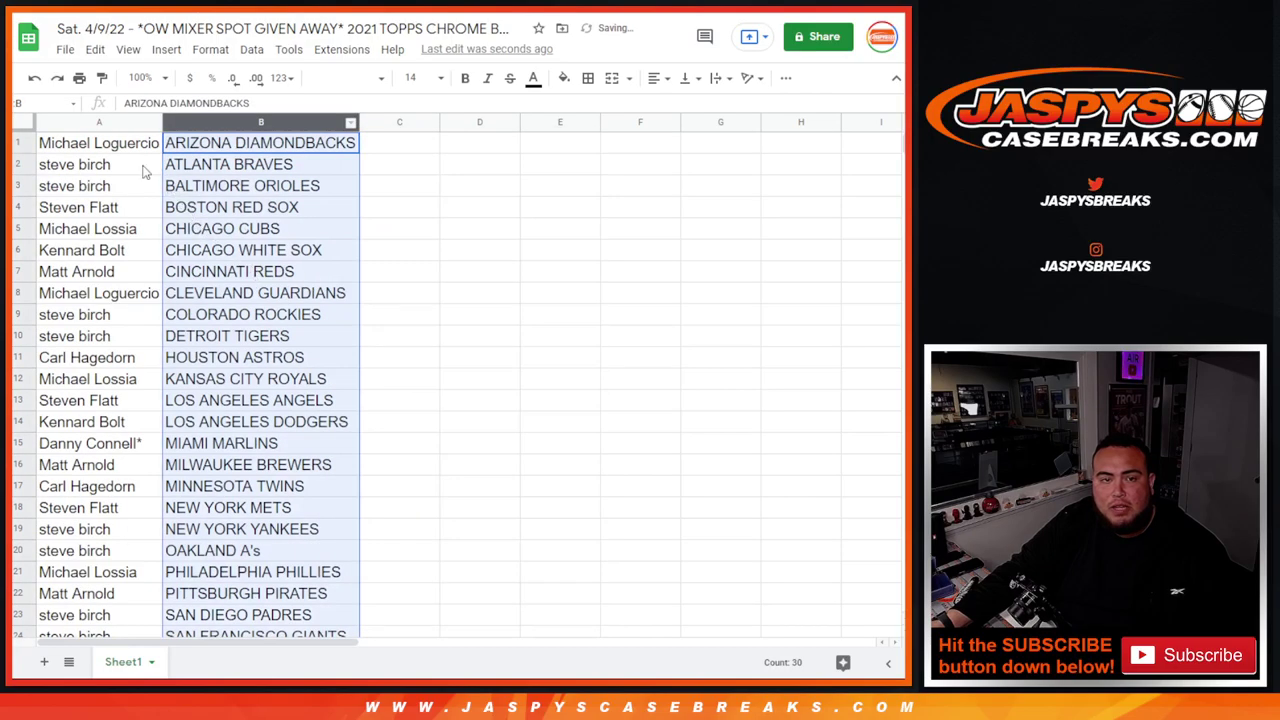
pyautogui.moveTo(100, 148); pyautogui.dragTo(271, 510)
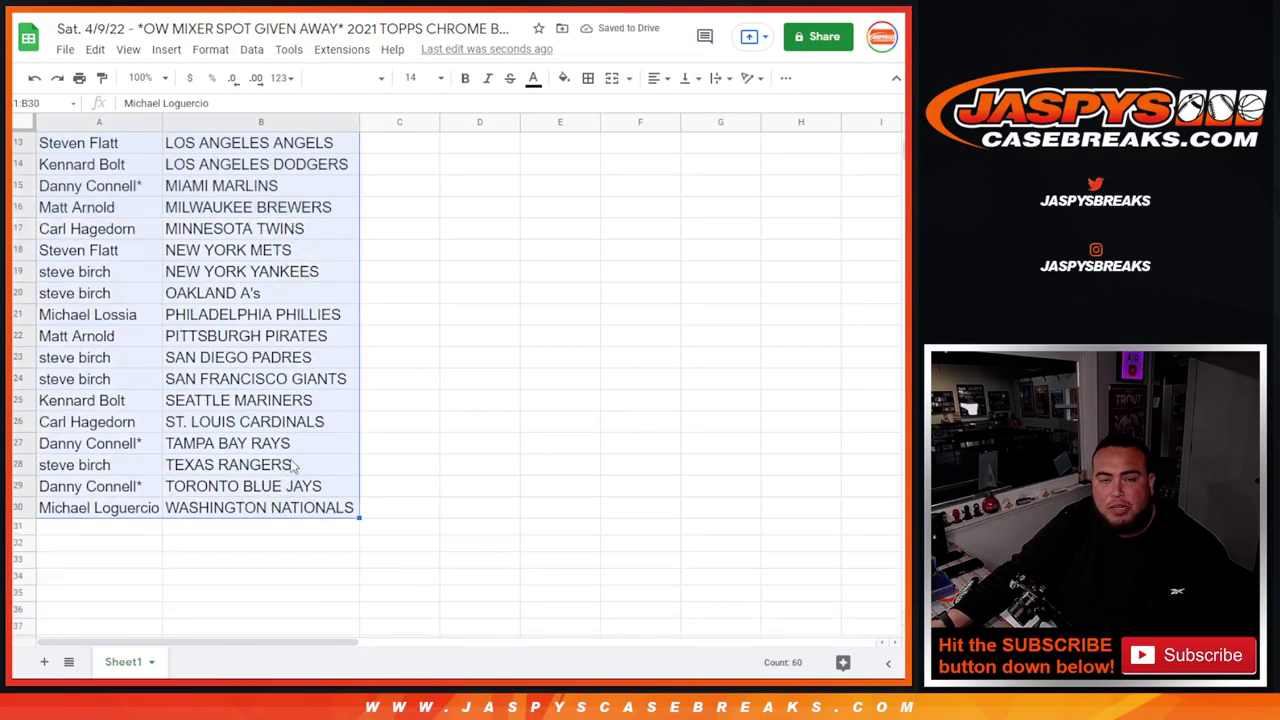
pyautogui.scroll(4, 500, 199)
pyautogui.click(588, 78)
pyautogui.click(596, 105)
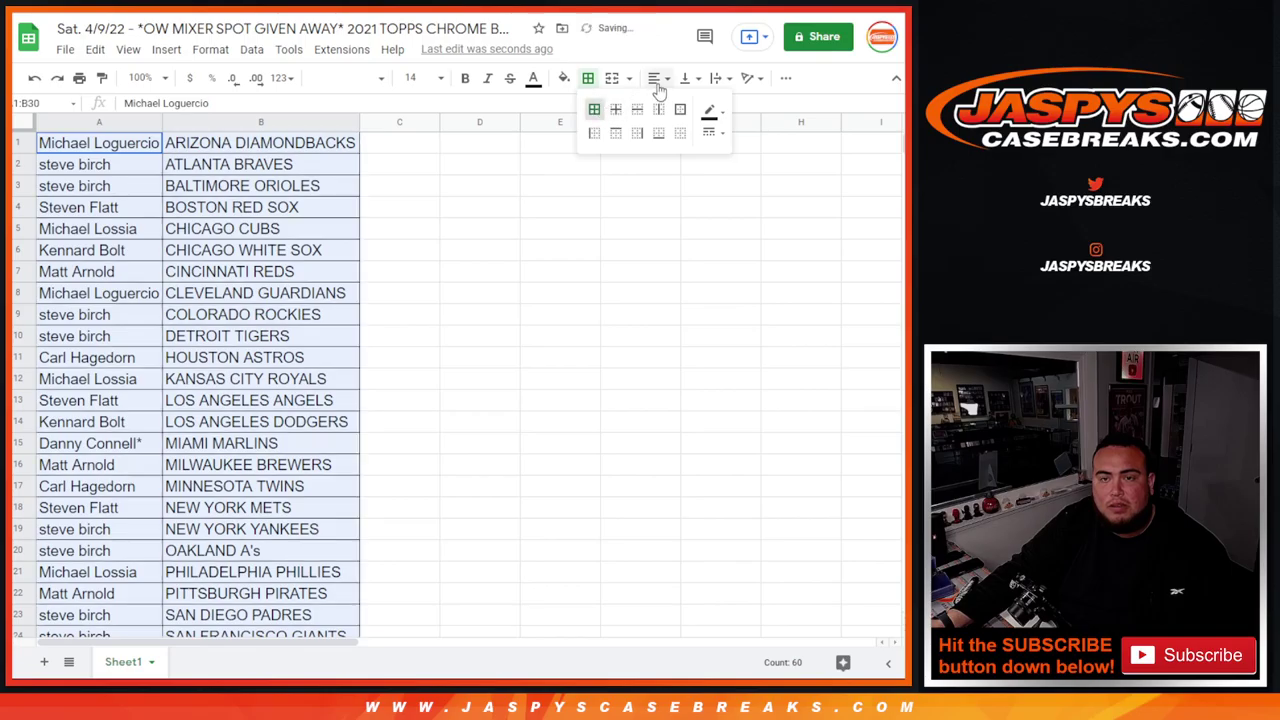
pyautogui.click(655, 78)
# - Centre the list text and set printing to portrait with the workbook title as header
pyautogui.click(676, 105)
pyautogui.click(79, 78)
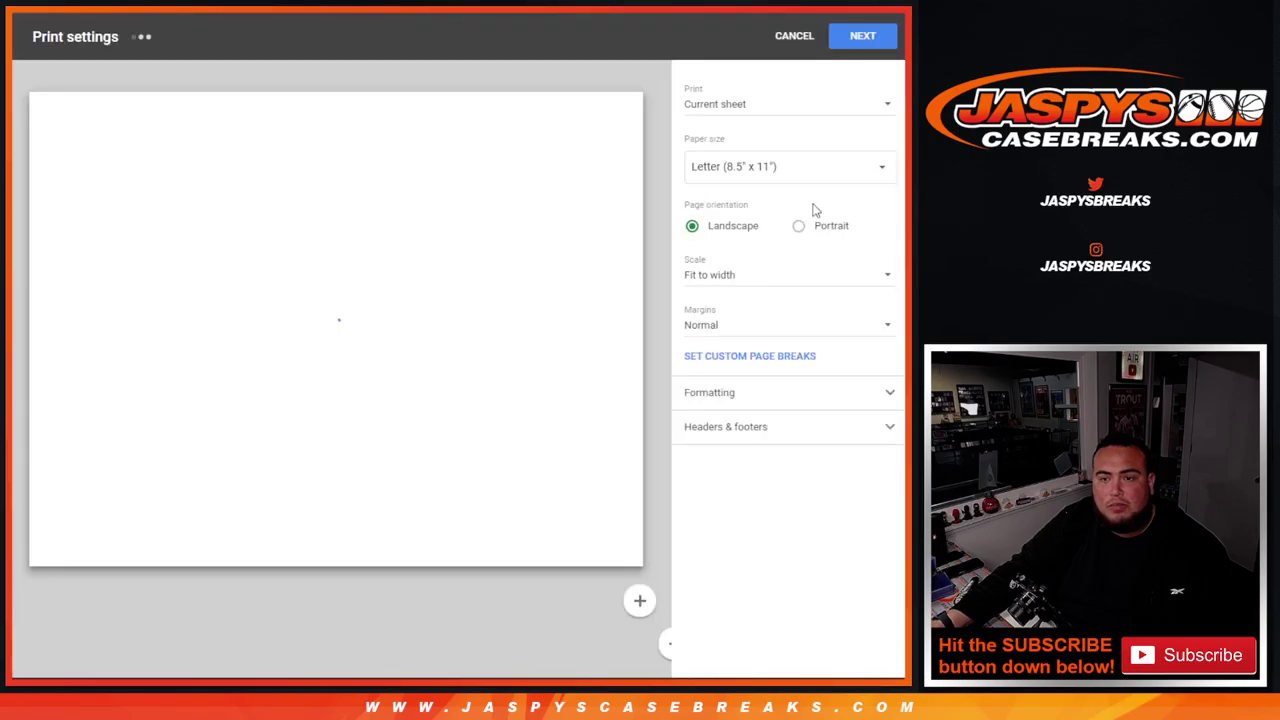
pyautogui.click(802, 226)
pyautogui.click(762, 432)
pyautogui.click(740, 488)
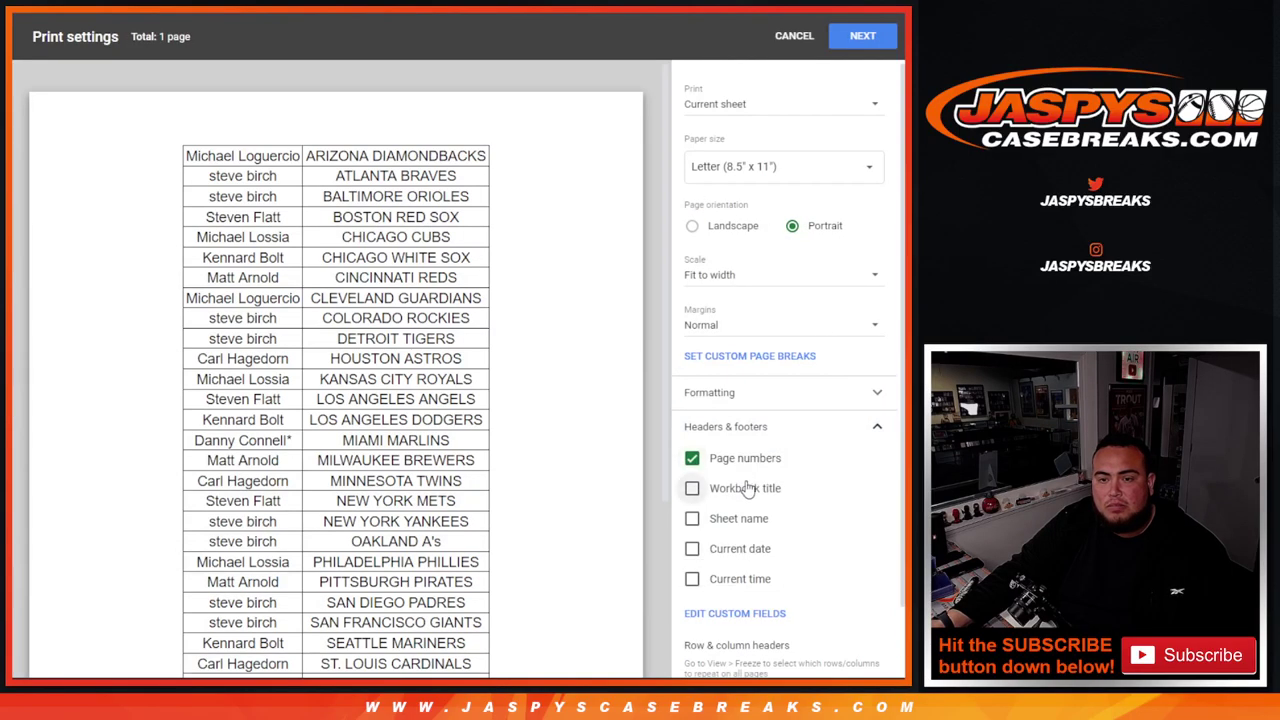
pyautogui.scroll(-2, 662, 260)
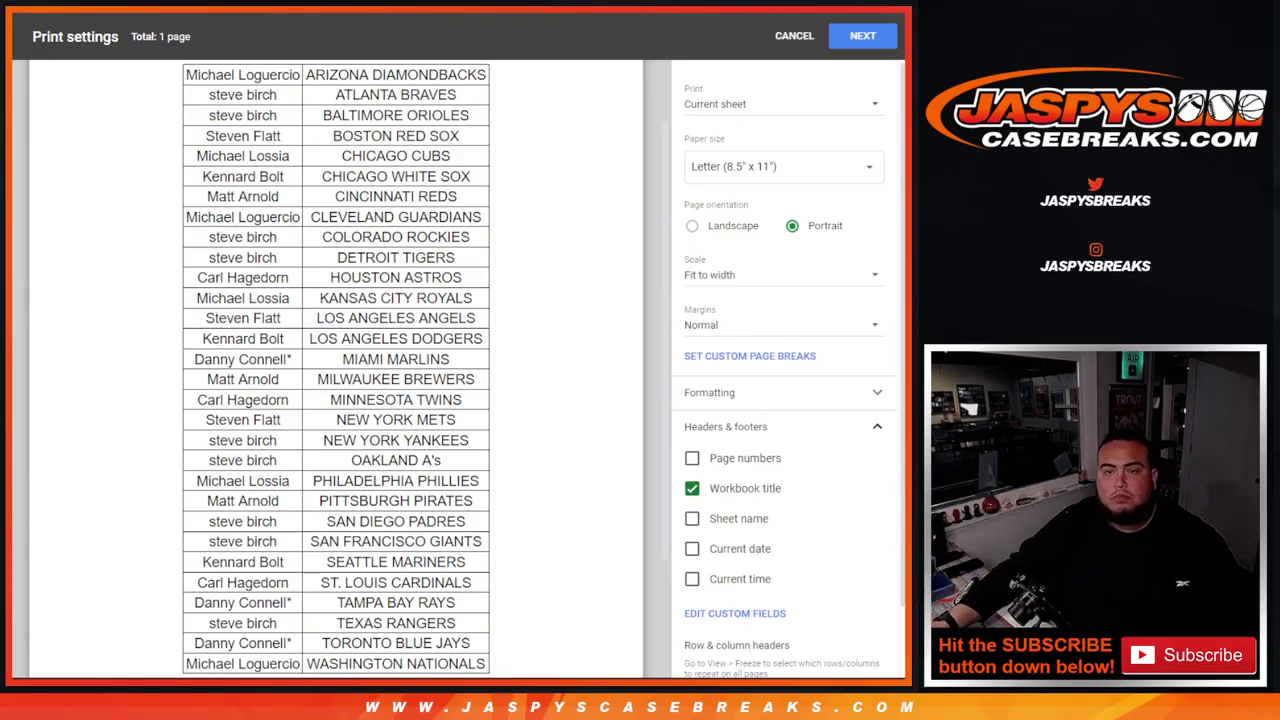
# - Send the bordered team list from Print settings to the printer
pyautogui.click(862, 36)
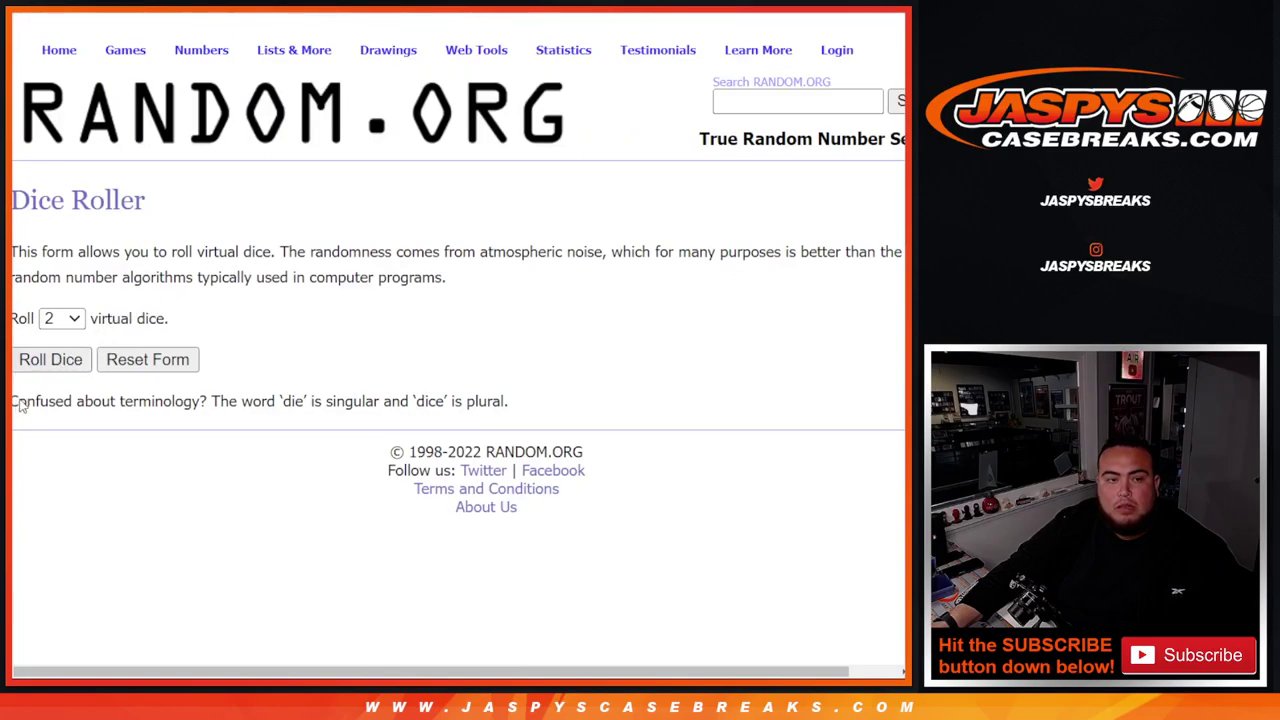
# - Roll two dice totalling six and randomize the ten-name list six times
pyautogui.click(50, 360)
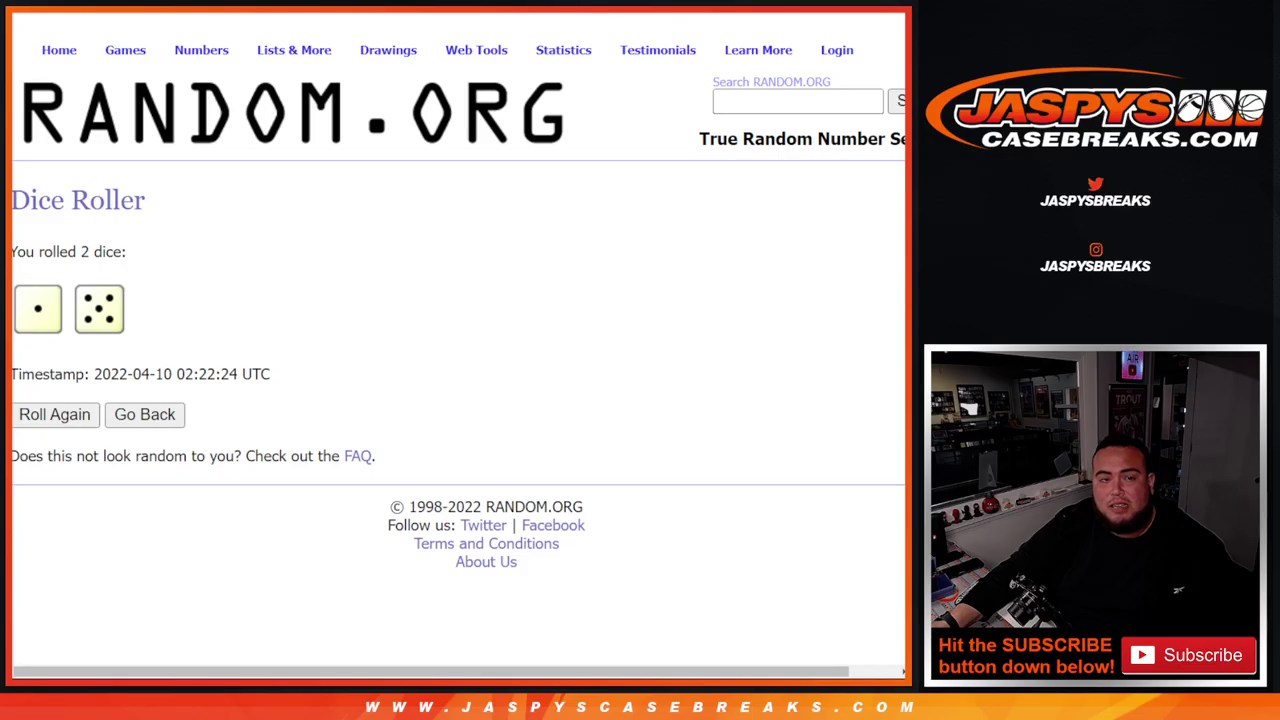
pyautogui.hotkey('ctrl', 'Tab')
pyautogui.scroll(-3, 586, 206)
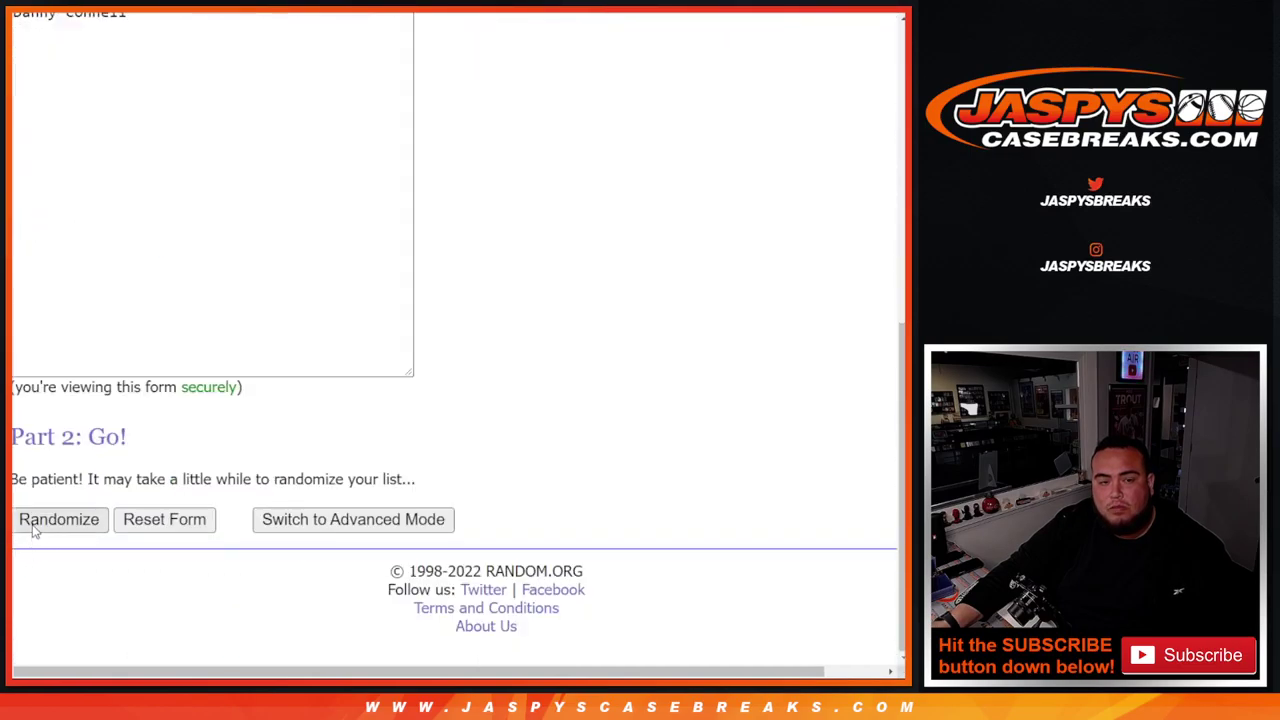
pyautogui.click(40, 520)
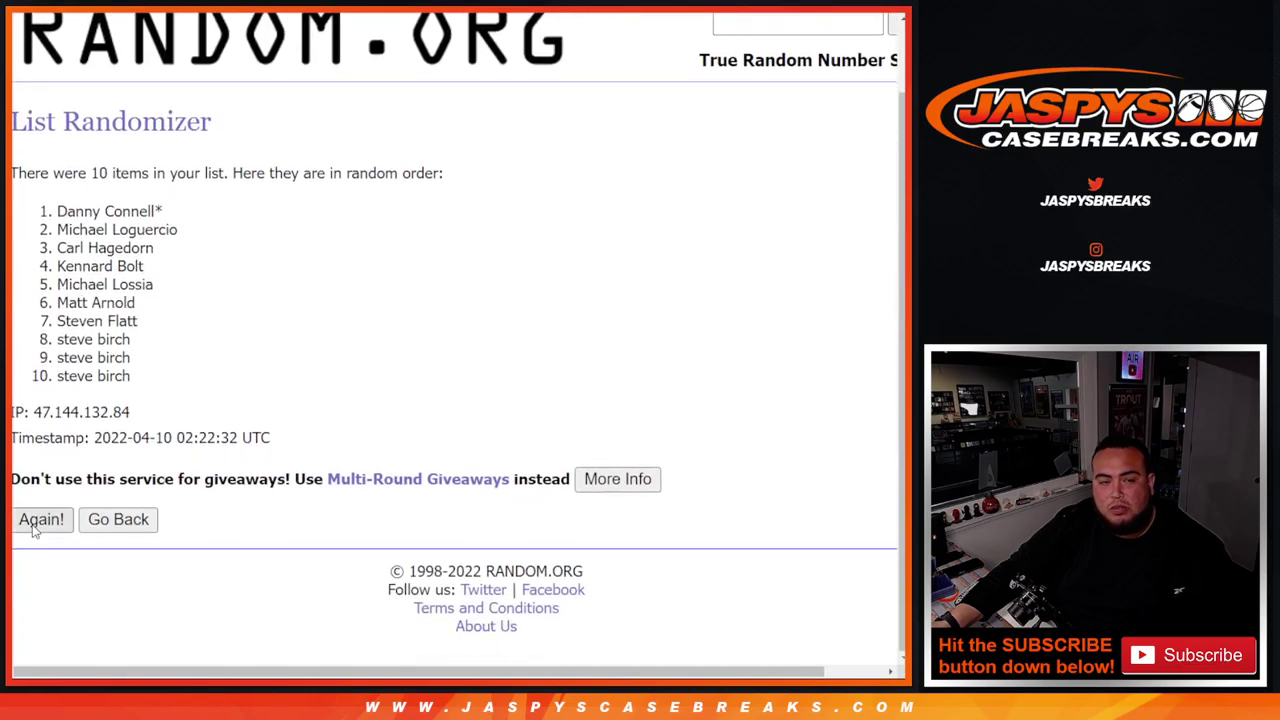
pyautogui.click(40, 520)
pyautogui.click(40, 520)
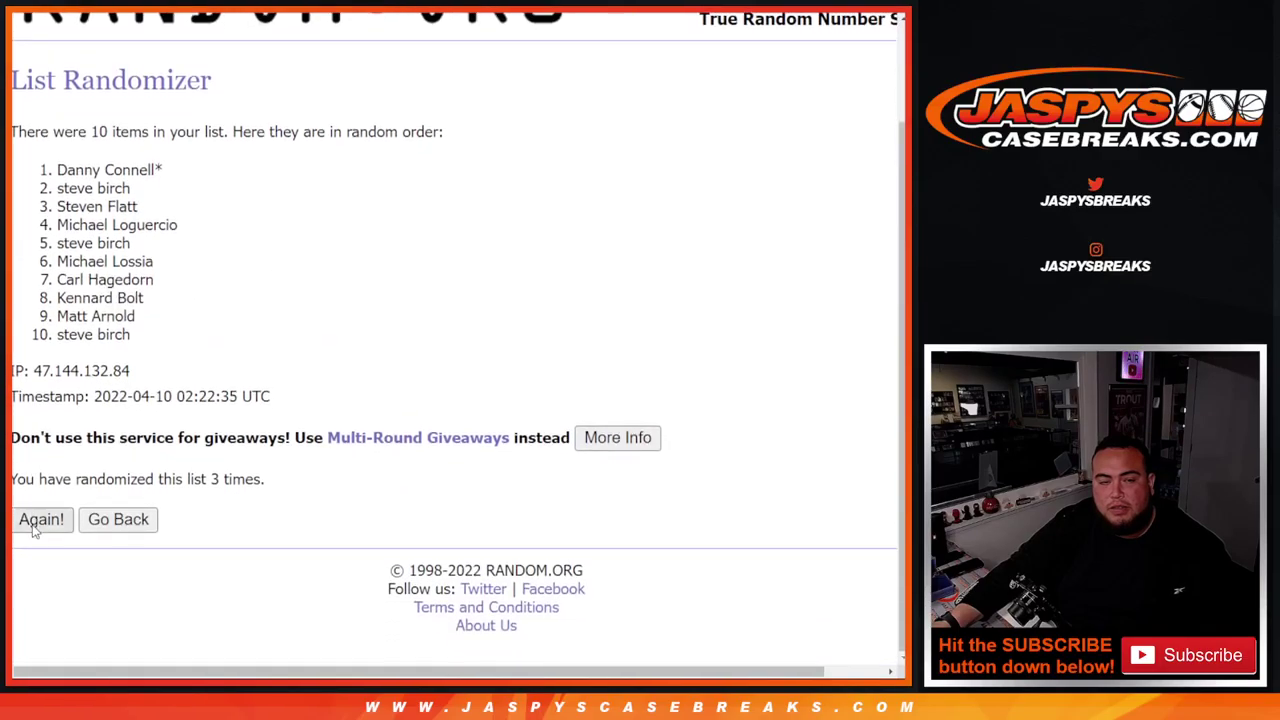
pyautogui.click(35, 526)
pyautogui.click(35, 526)
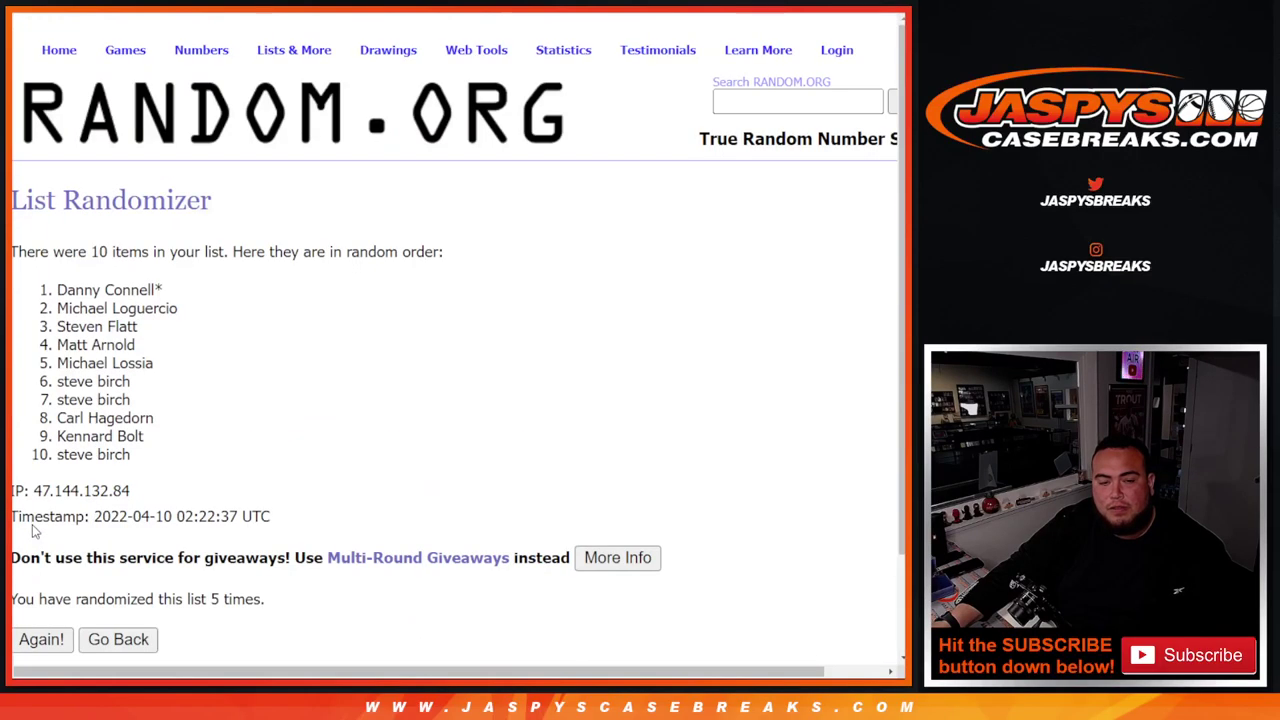
pyautogui.click(35, 526)
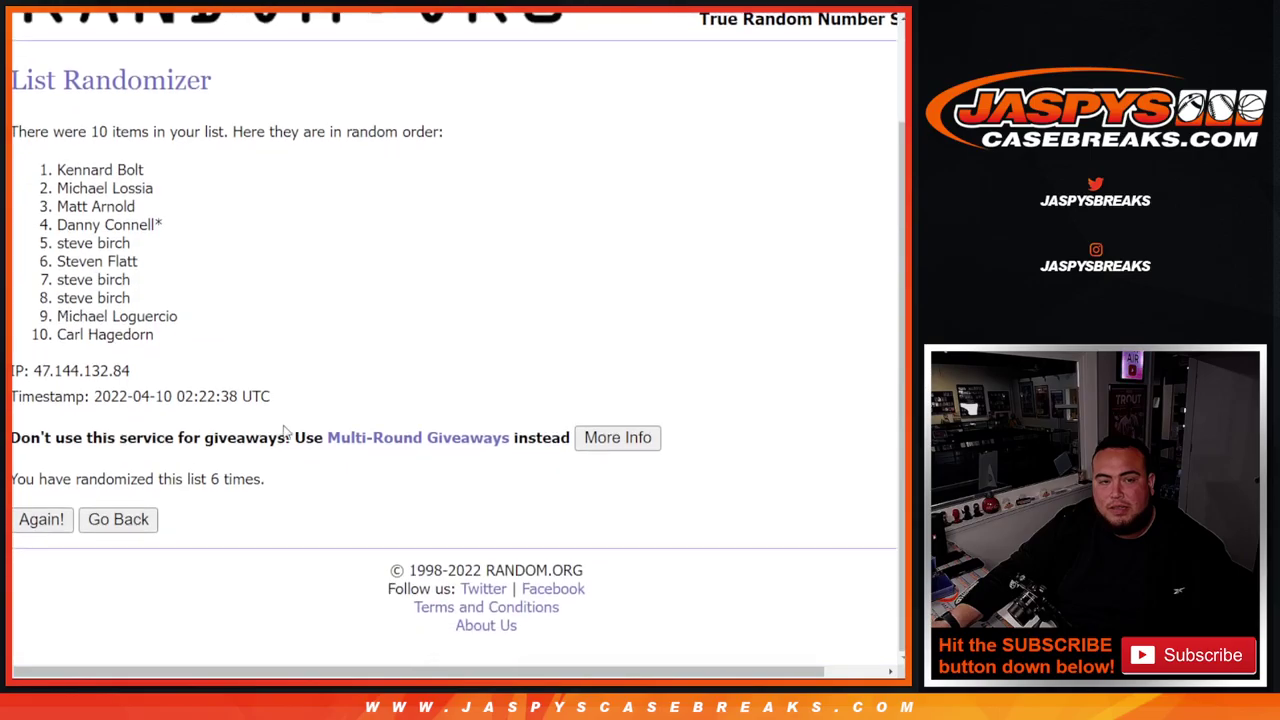
pyautogui.moveTo(208, 478); pyautogui.dragTo(294, 460)
# - Copy the winning name from the top of the shuffled list
pyautogui.hotkey('ctrl', 'Tab')
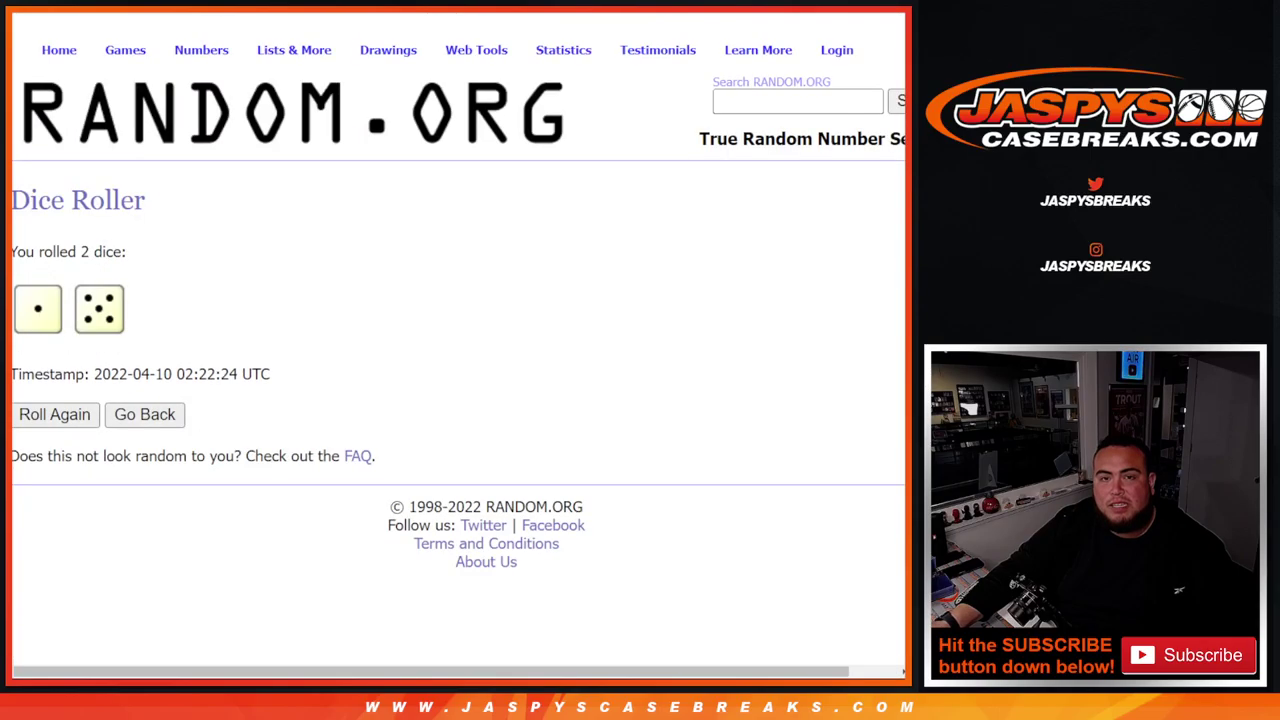
pyautogui.hotkey('ctrl', 'shift', 'Tab')
pyautogui.moveTo(46, 178); pyautogui.dragTo(150, 176)
pyautogui.hotkey('ctrl', 'c')
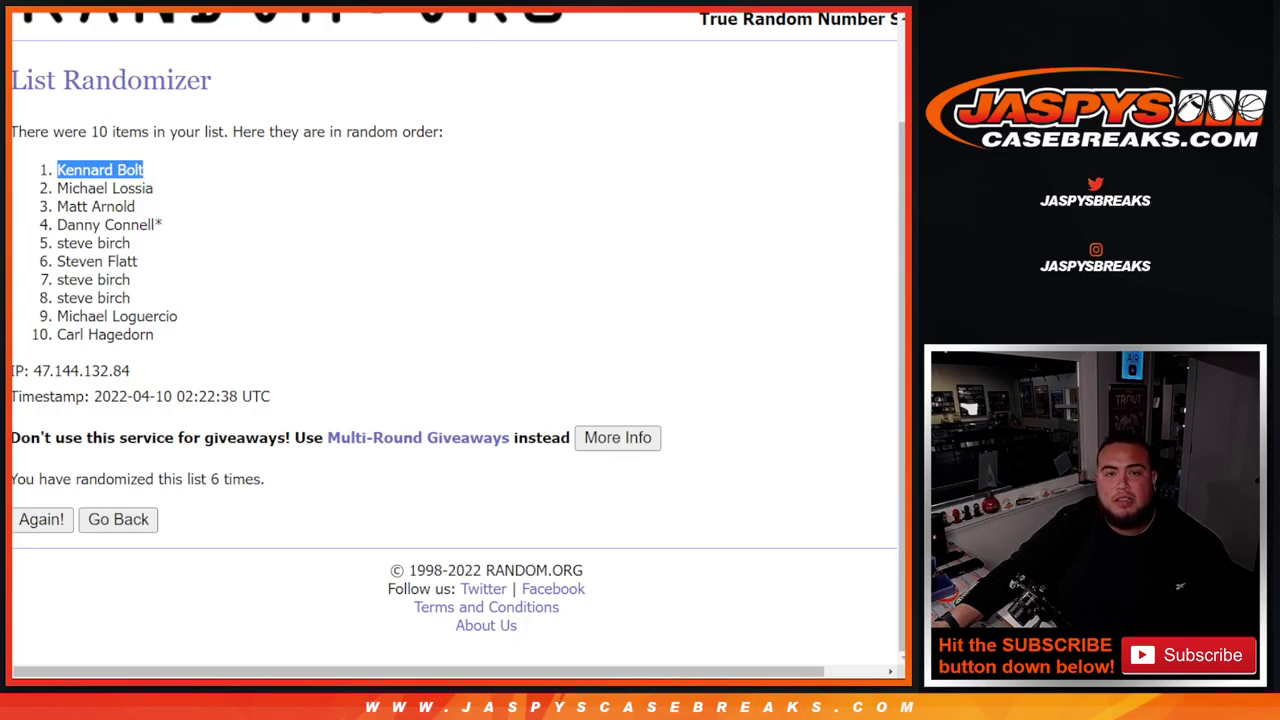
pyautogui.hotkey('ctrl', 'Tab')
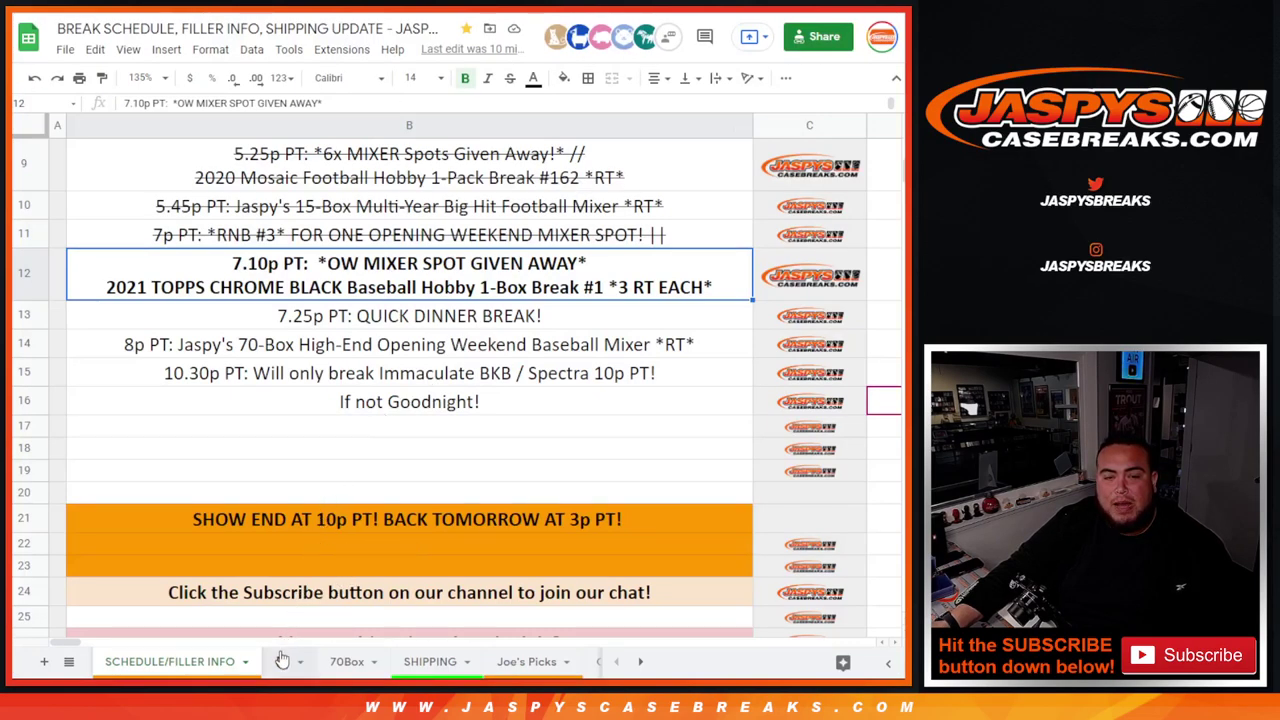
# - Paste the giveaway winner's name into A58 of the SCHEDULE/FILLER INFO sheet
pyautogui.click(283, 661)
pyautogui.click(169, 337)
pyautogui.hotkey('ctrl', 'v')
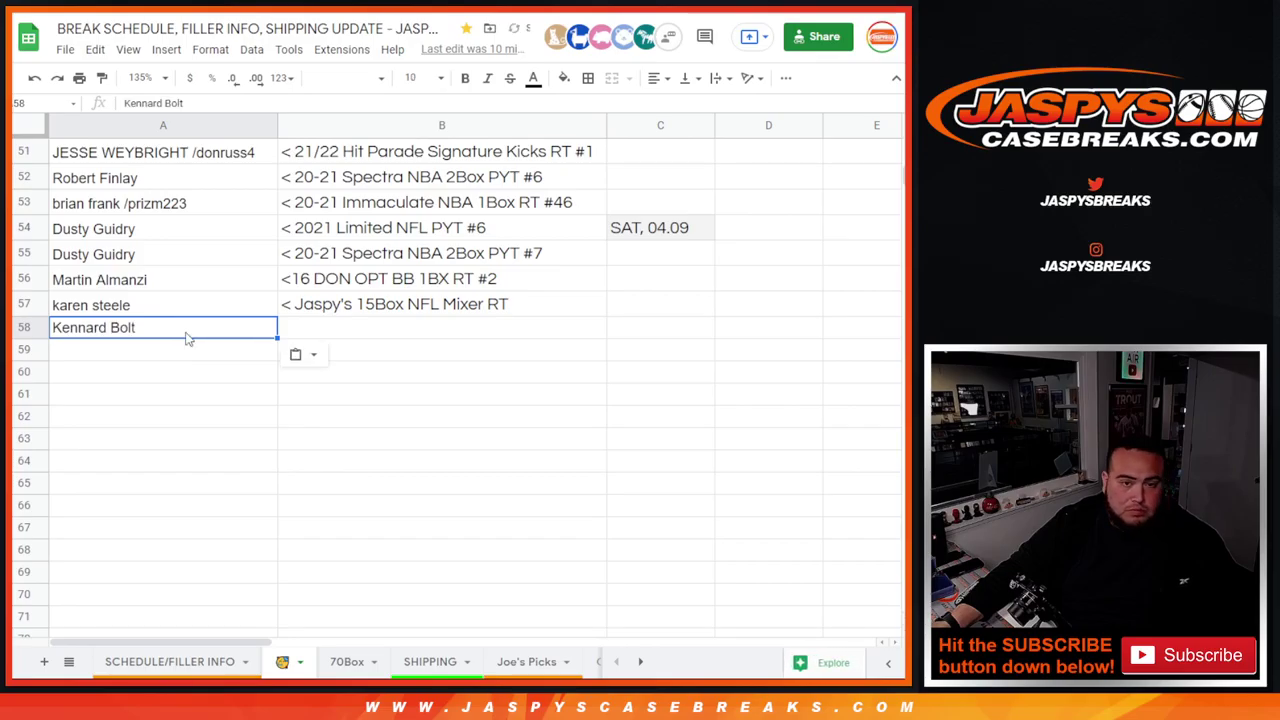
# - Enter '< 2021 TC Black MLB 1Box RT #1' as the prize in B58
pyautogui.click(354, 337)
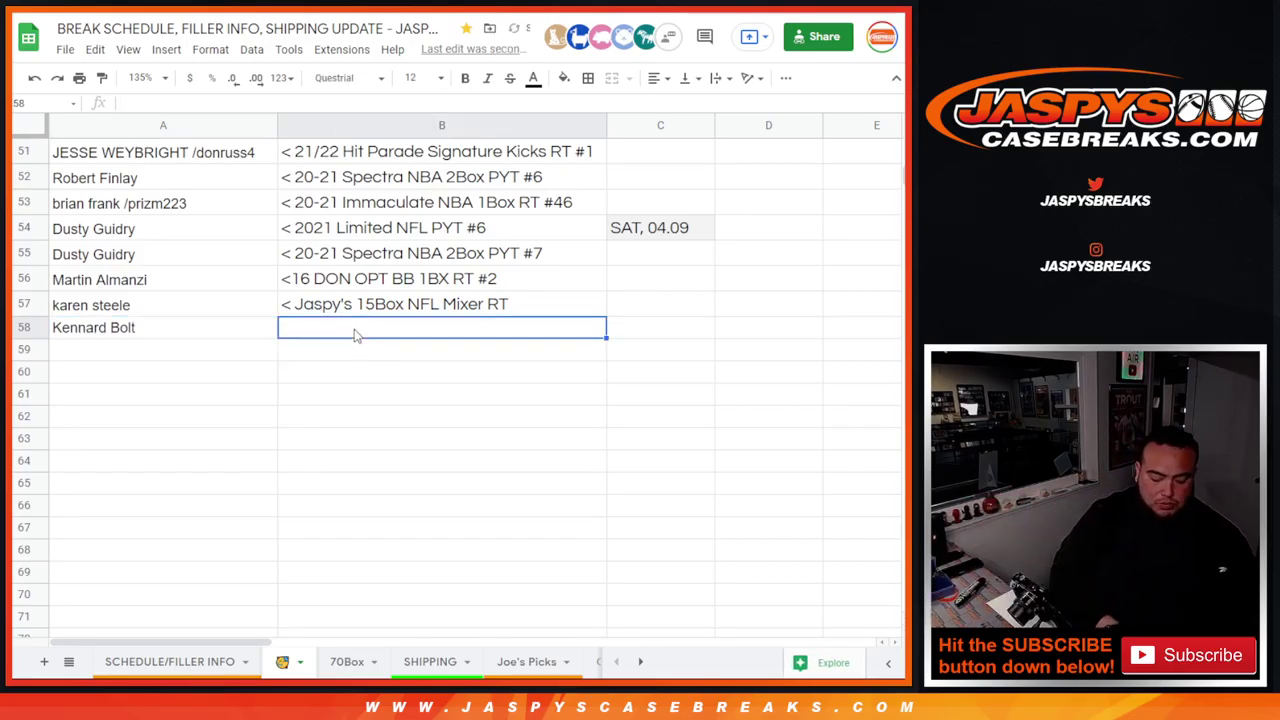
pyautogui.doubleClick(354, 328)
pyautogui.write('< 202')
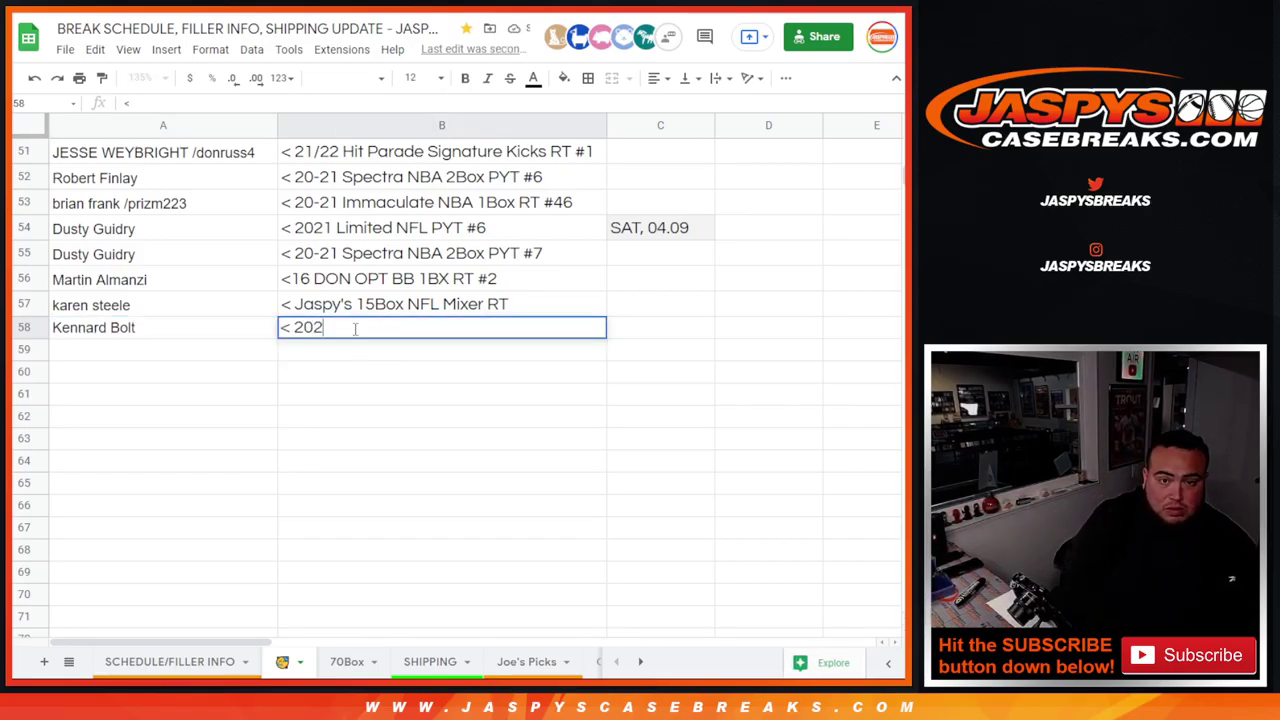
pyautogui.write('1 TC BLACK')
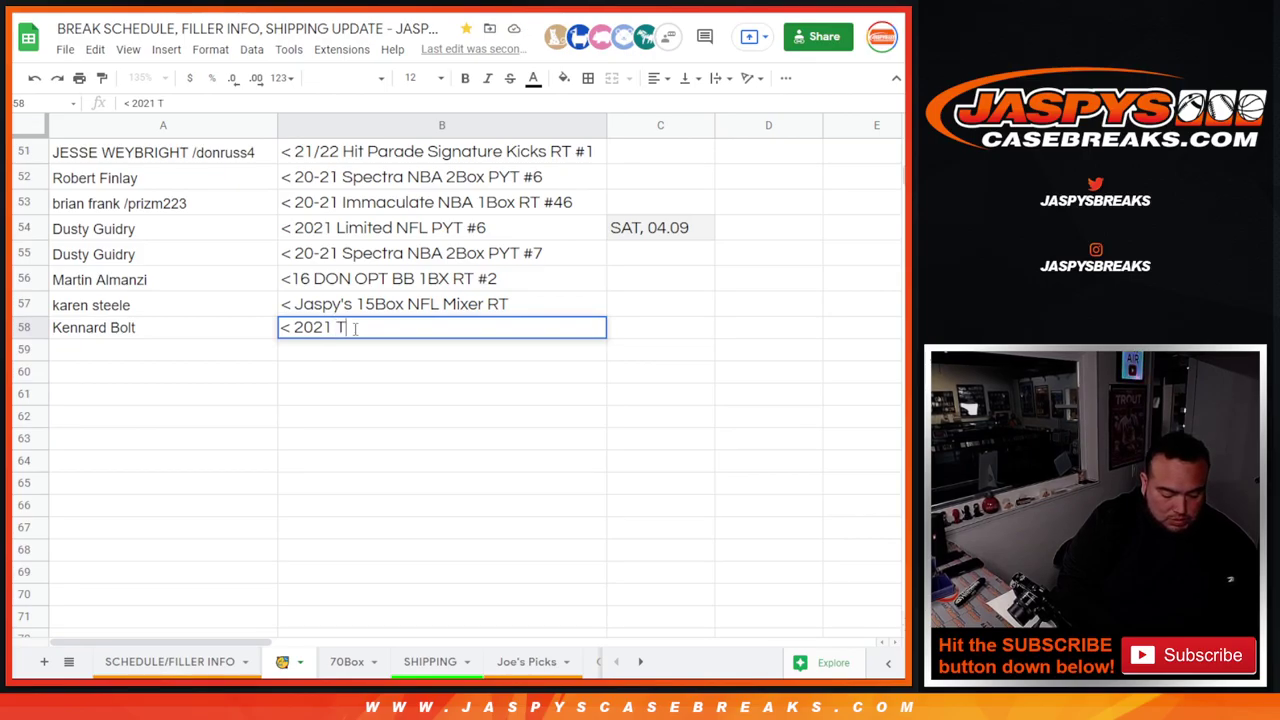
pyautogui.press('BackSpace')
pyautogui.press('BackSpace')
pyautogui.press('BackSpace')
pyautogui.press('BackSpace')
pyautogui.write('lack ')
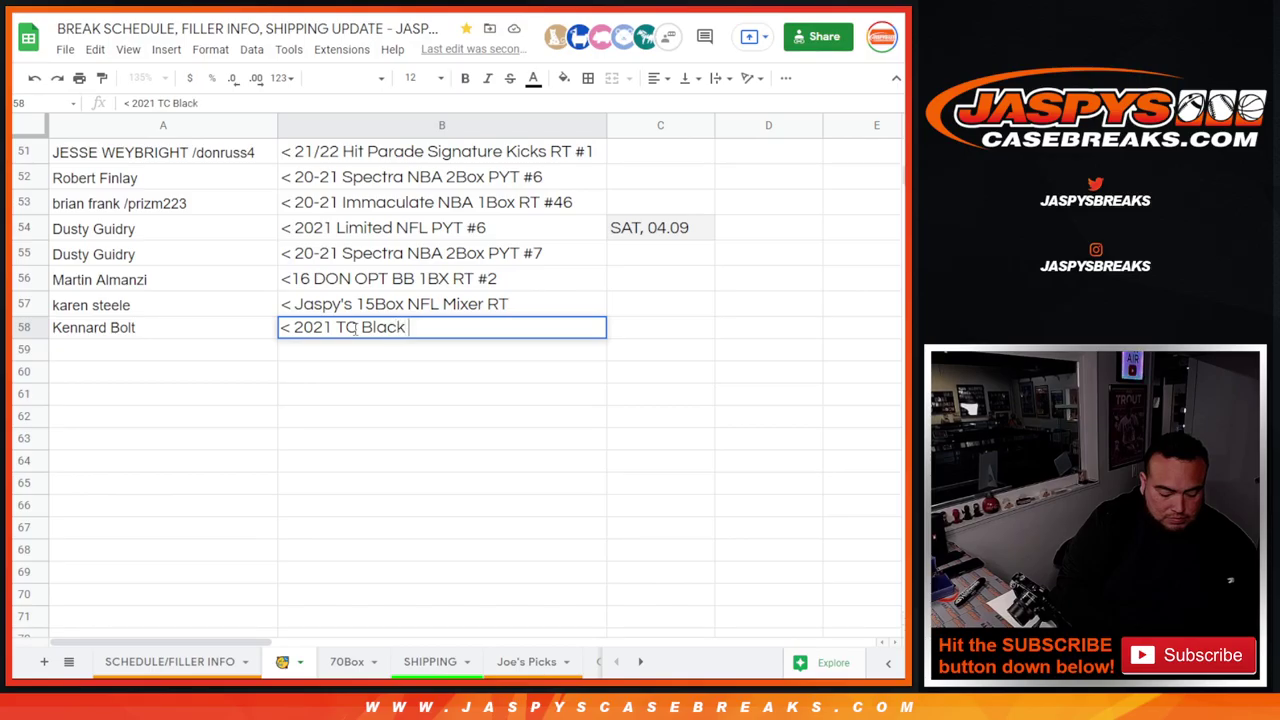
pyautogui.write('MLB')
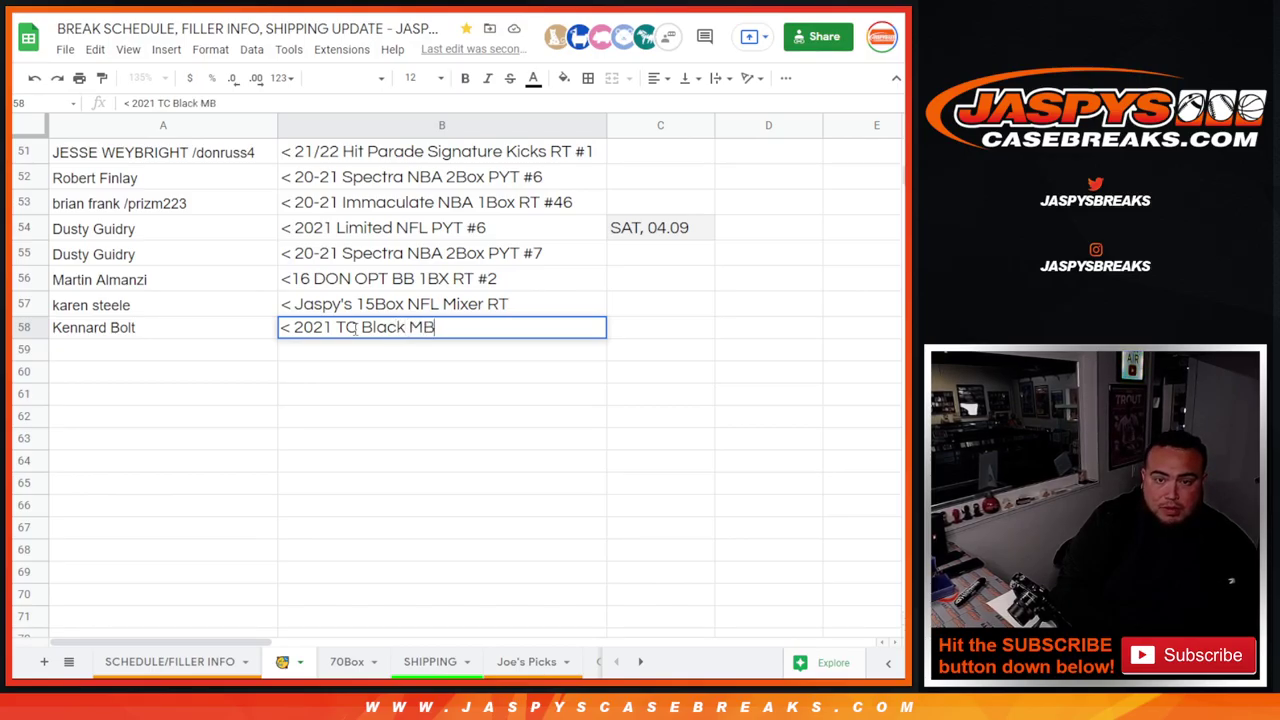
pyautogui.press('BackSpace')
pyautogui.write('LB 1')
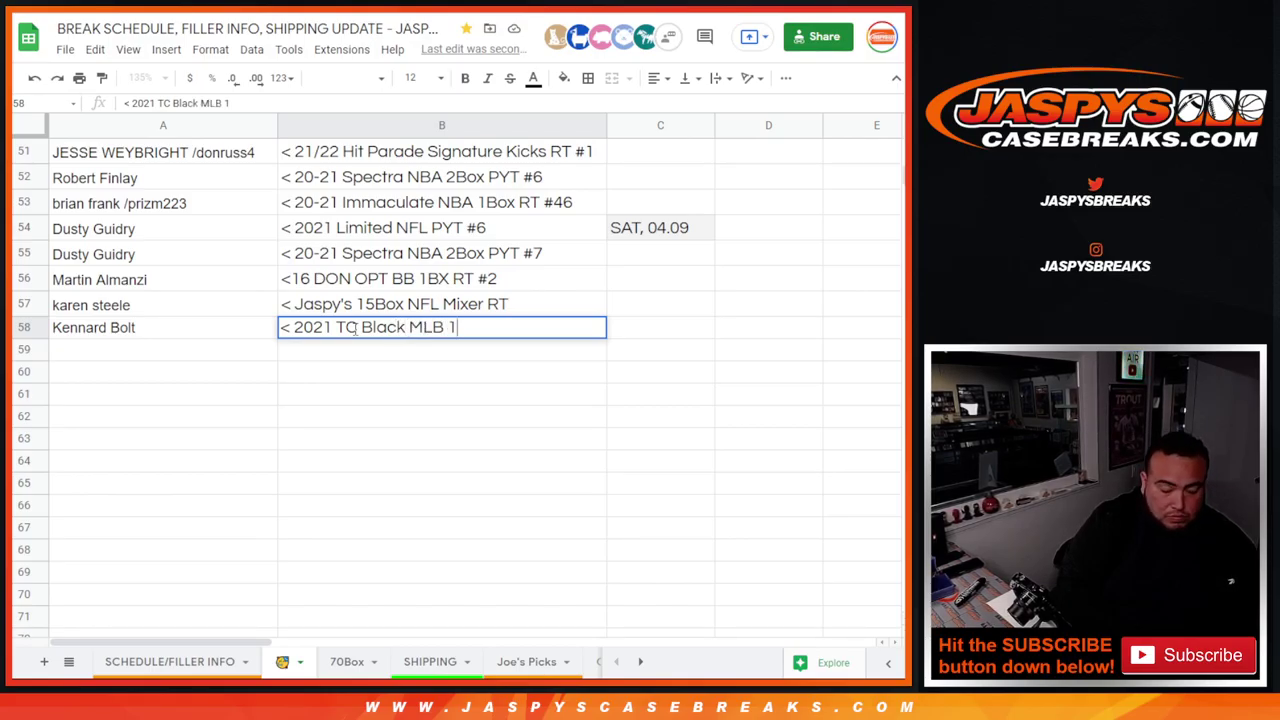
pyautogui.write('Box RT #1')
pyautogui.press('Return')
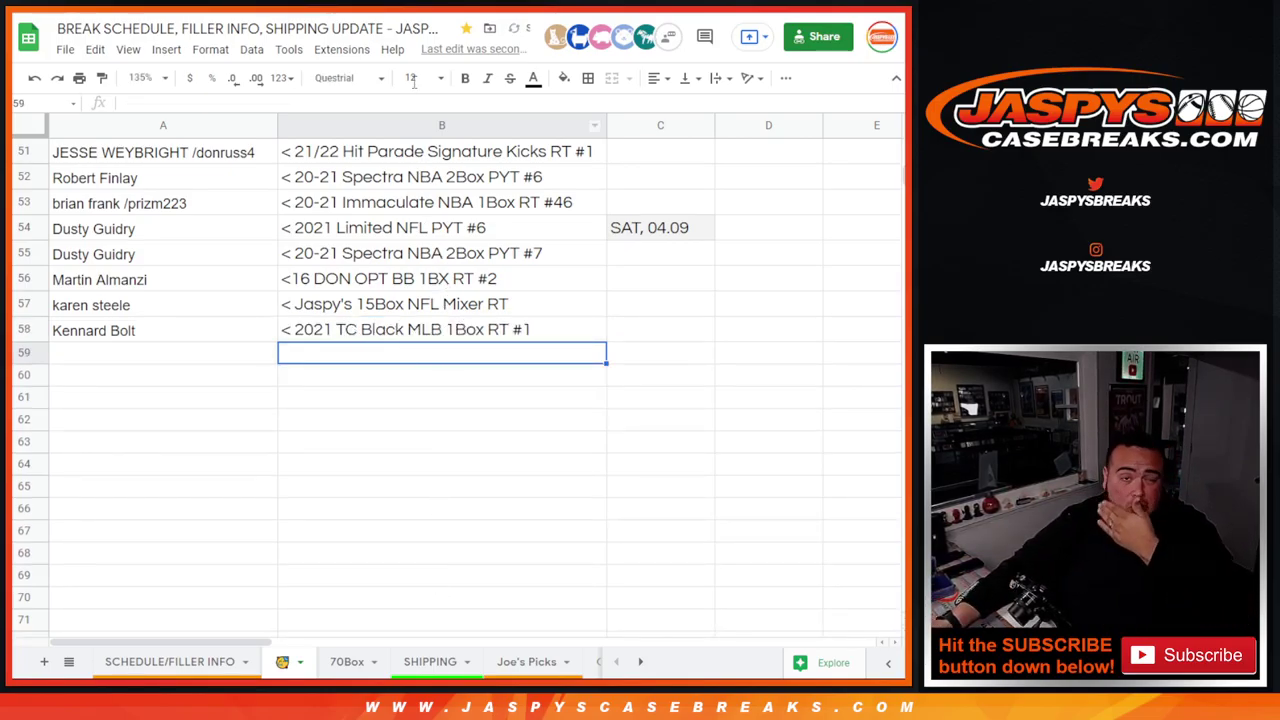
# - Check the randomization count, then select the [filler /TOPPS CHROME BLACK #1] slot in row 28 of 70Box
pyautogui.hotkey('alt', 'Tab')
pyautogui.hotkey('alt', 'Tab')
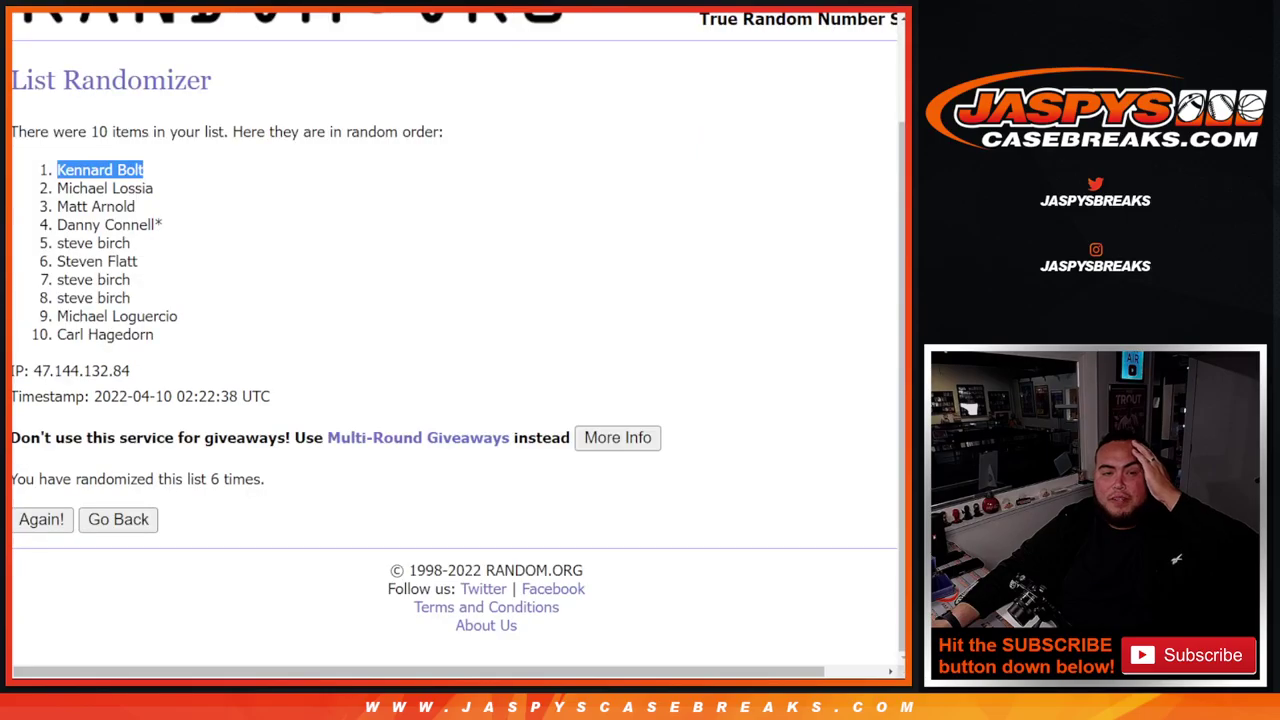
pyautogui.moveTo(219, 479); pyautogui.dragTo(265, 479)
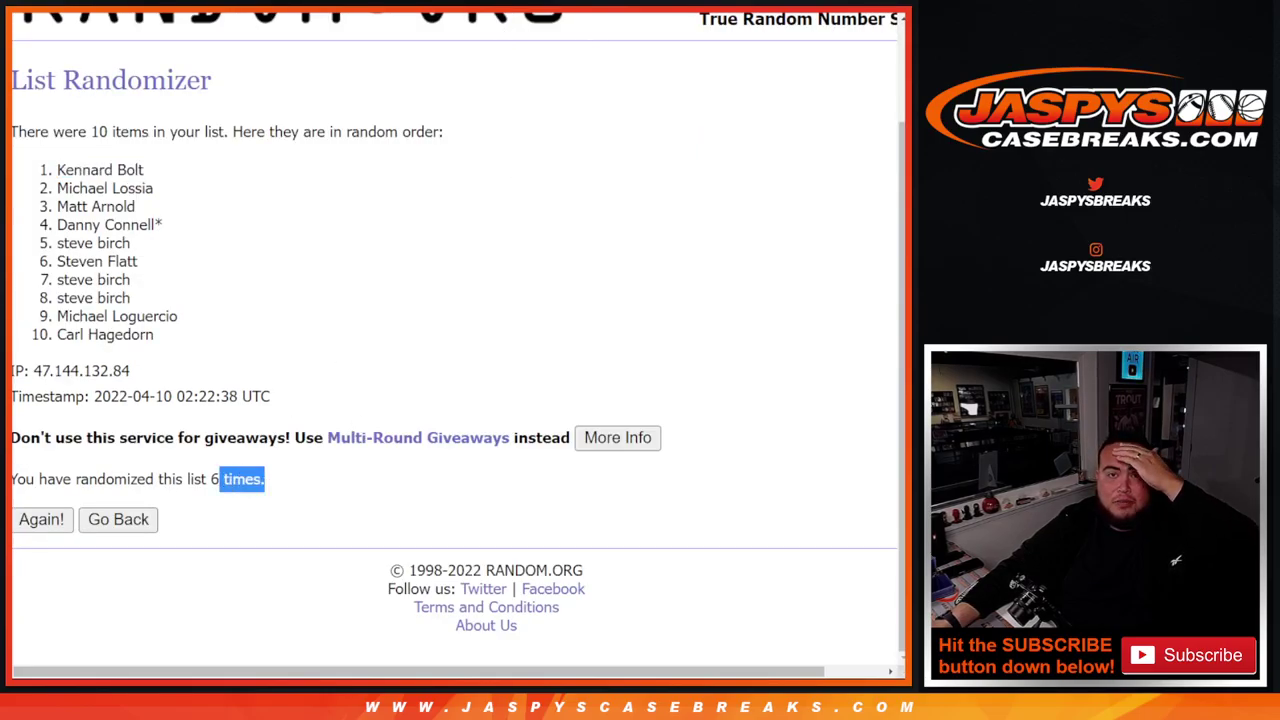
pyautogui.hotkey('alt', 'Tab')
pyautogui.hotkey('alt', 'Tab')
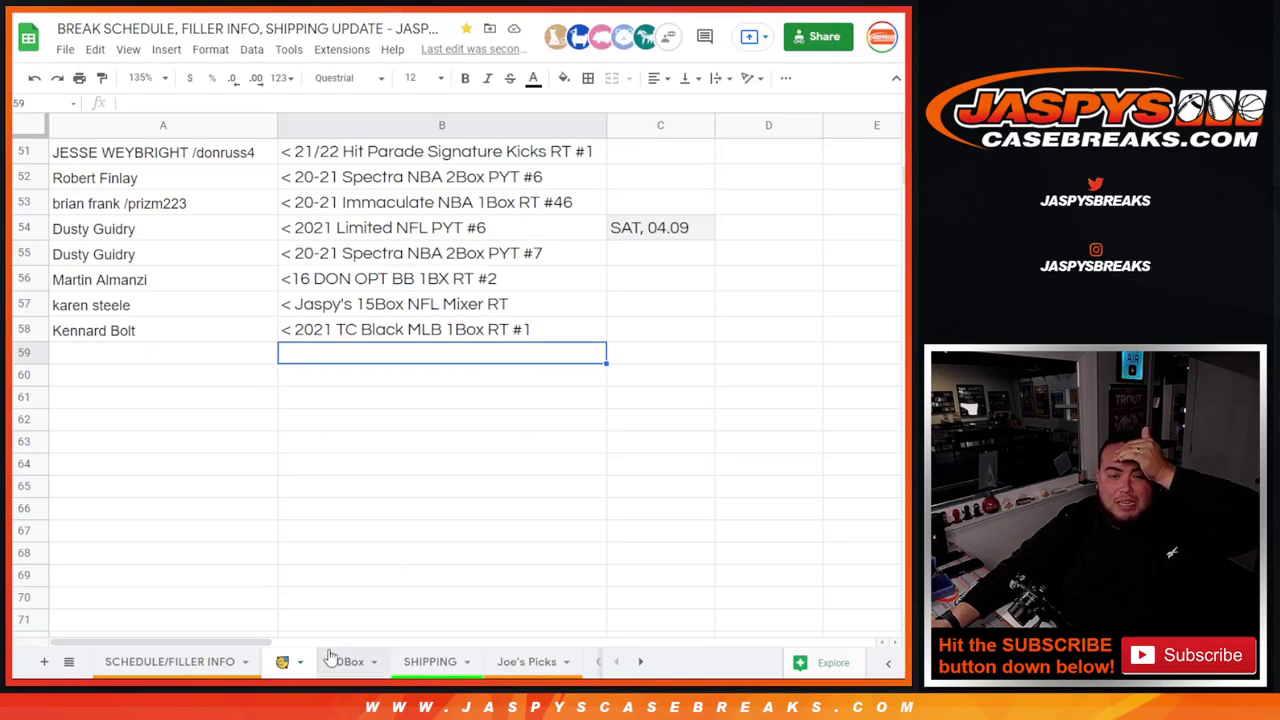
pyautogui.click(330, 655)
pyautogui.scroll(-2, 245, 470)
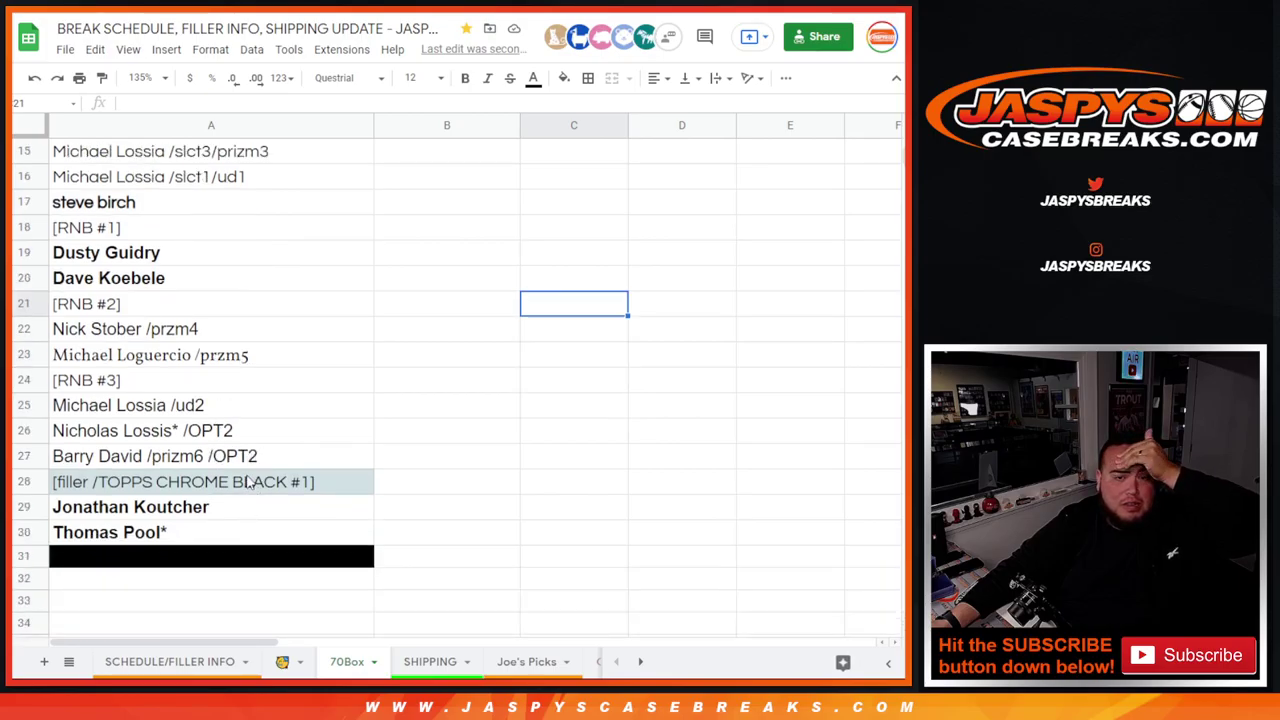
pyautogui.click(250, 484)
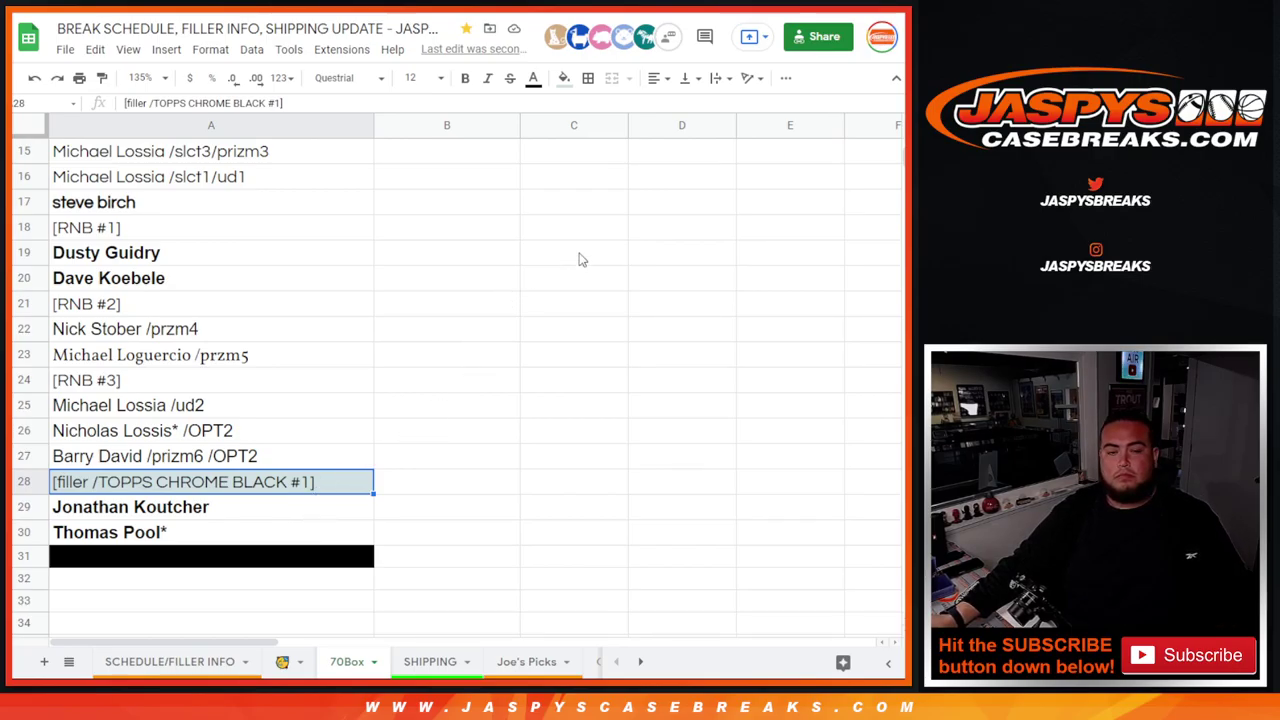
# - Randomize the ten giveaway entries on RANDOM.ORG six times
pyautogui.hotkey('ctrl', 'Tab')
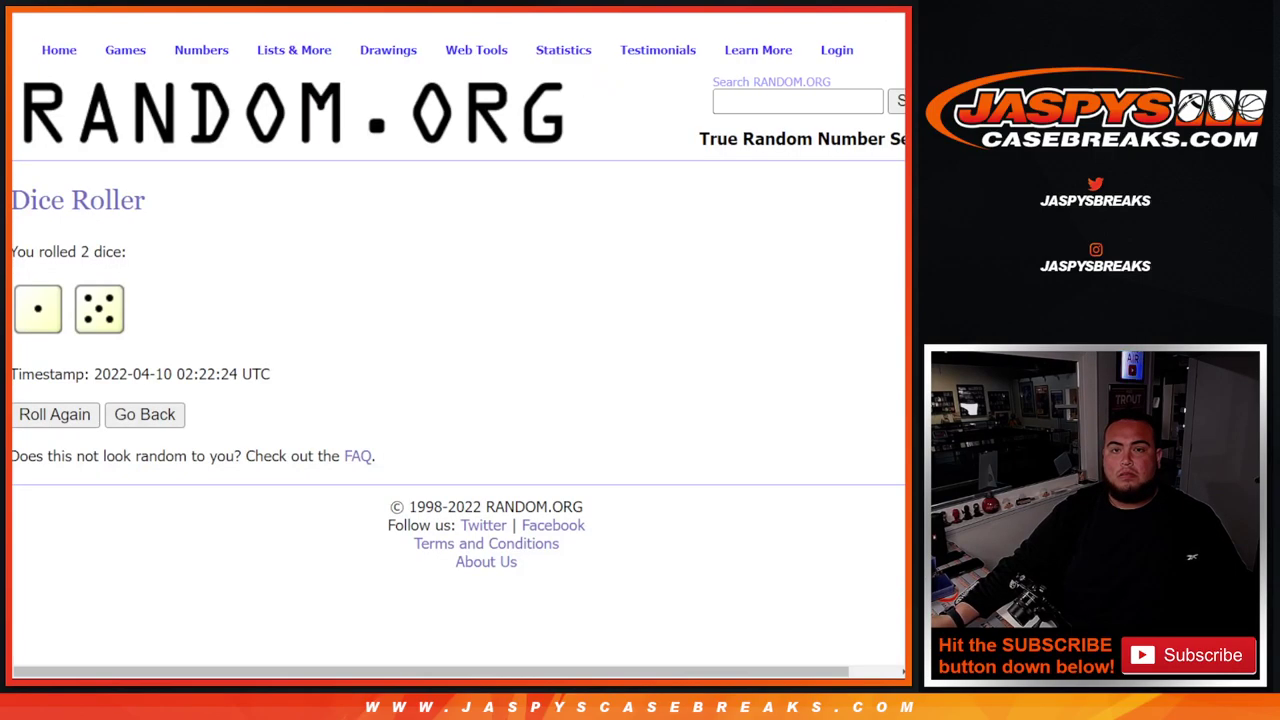
pyautogui.hotkey('ctrl', 'Tab')
pyautogui.click(50, 558)
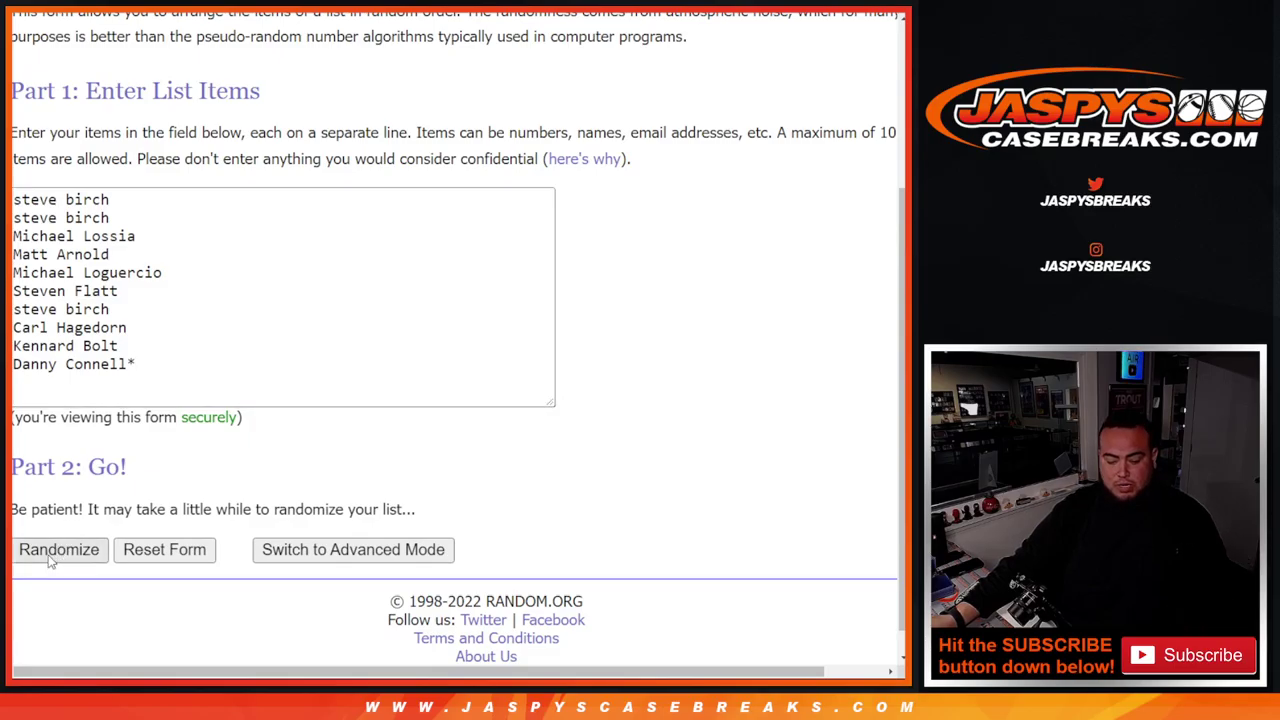
pyautogui.click(41, 598)
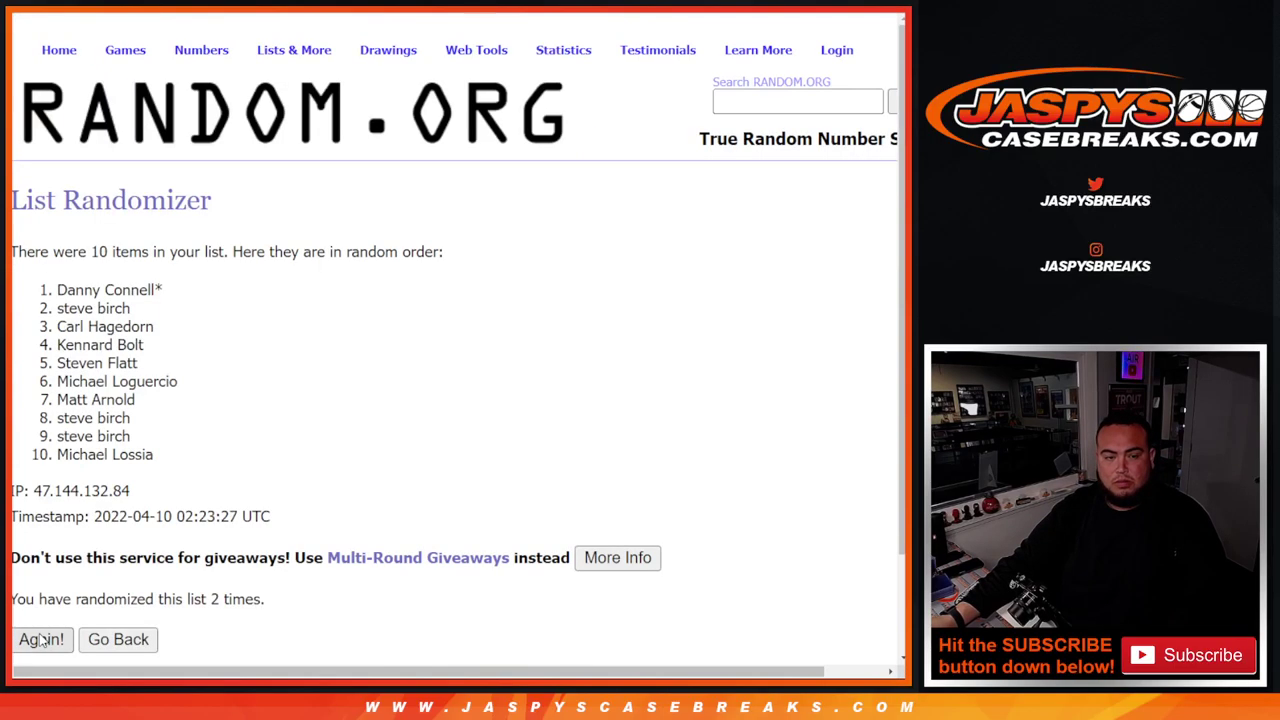
pyautogui.click(38, 640)
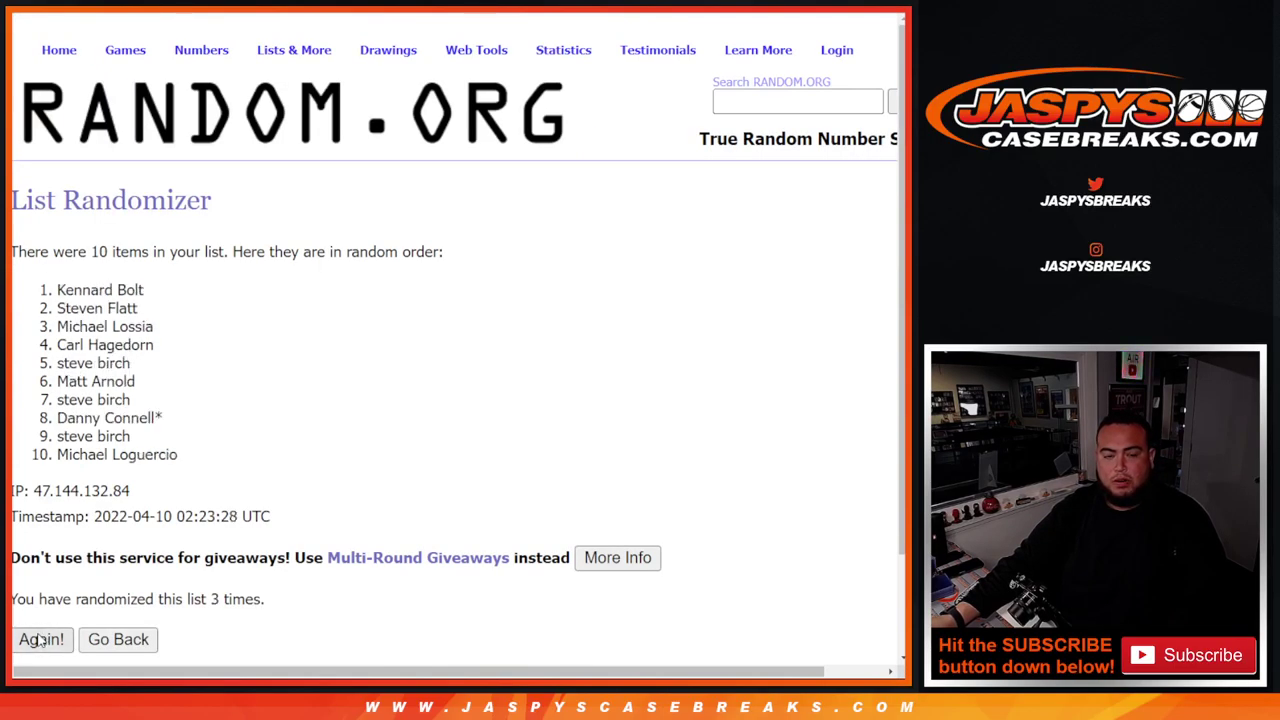
pyautogui.click(38, 640)
pyautogui.click(38, 640)
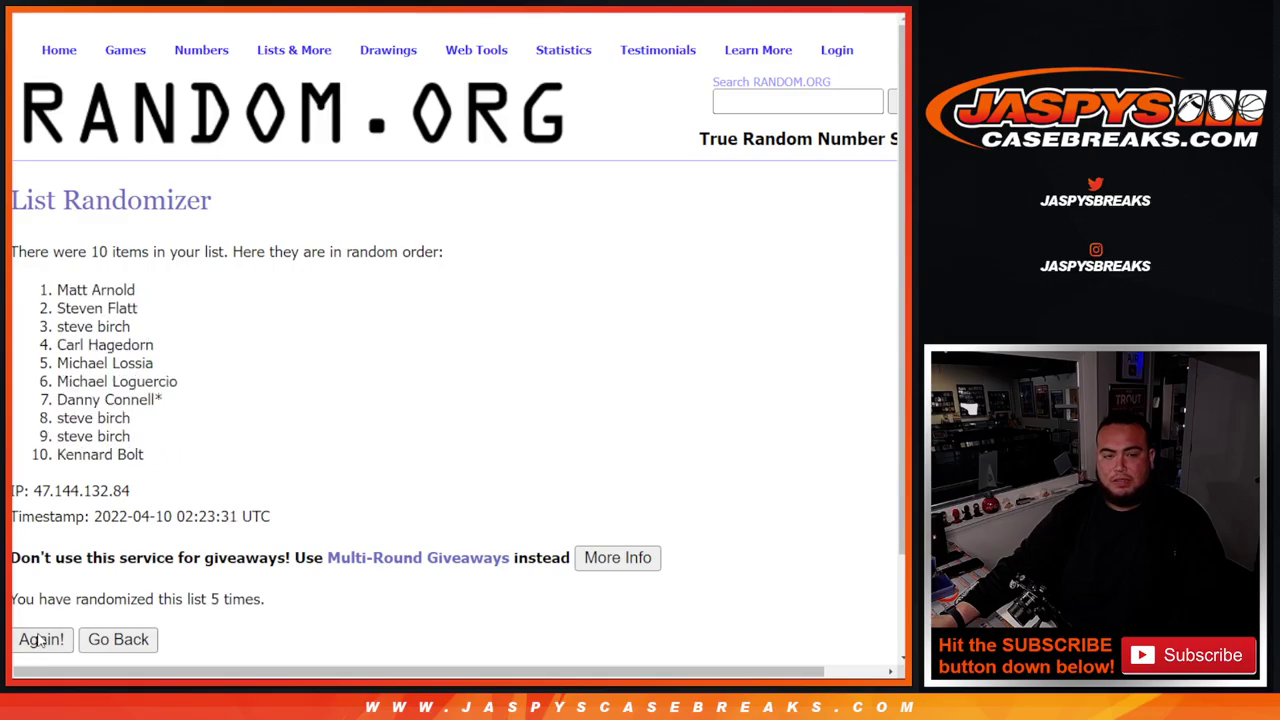
pyautogui.click(38, 640)
pyautogui.scroll(-1, 297, 291)
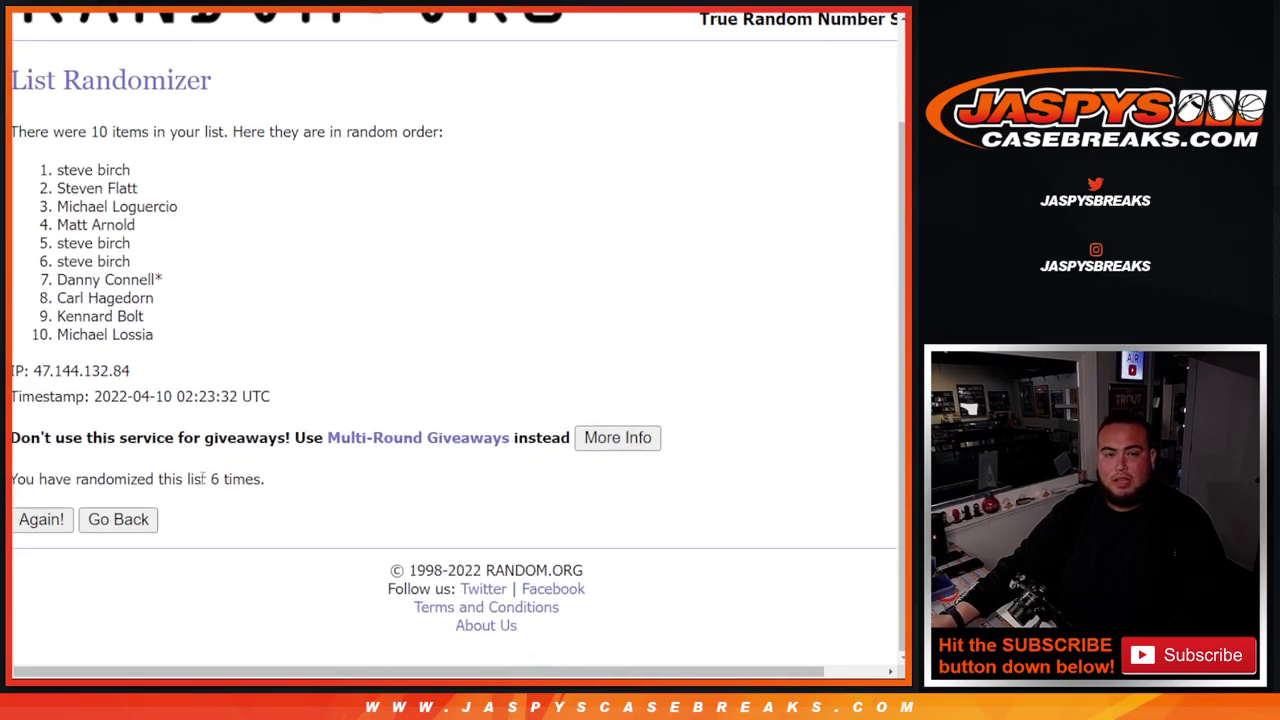
pyautogui.moveTo(203, 478); pyautogui.dragTo(274, 488)
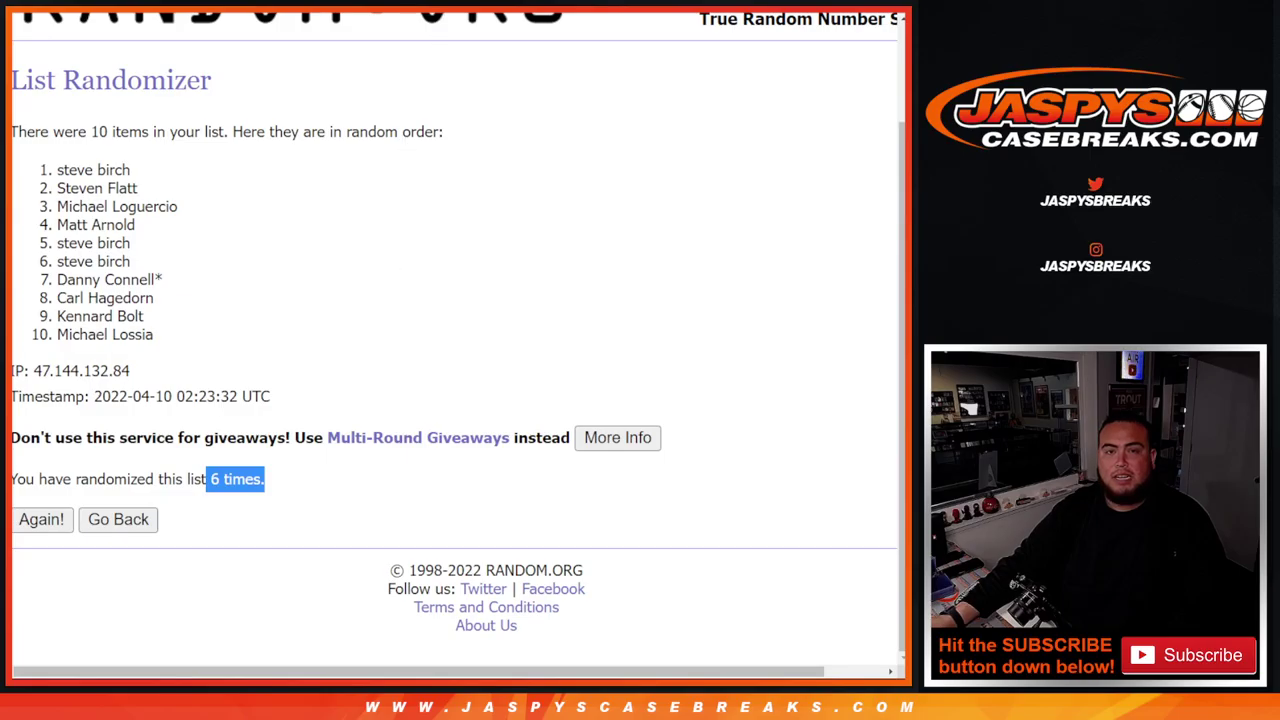
# - Mark the top name as the winner and return to the spreadsheet
pyautogui.hotkey('ctrl', 'Tab')
pyautogui.hotkey('ctrl', 'Tab')
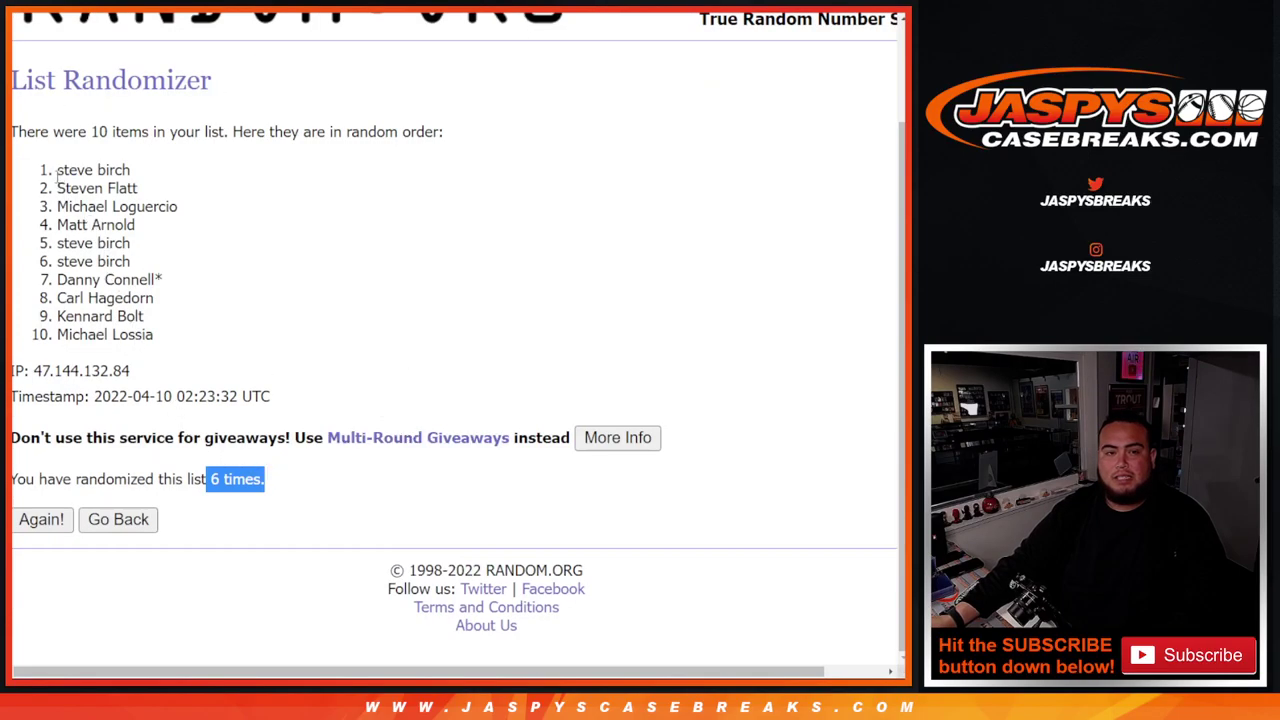
pyautogui.moveTo(54, 170); pyautogui.dragTo(137, 172)
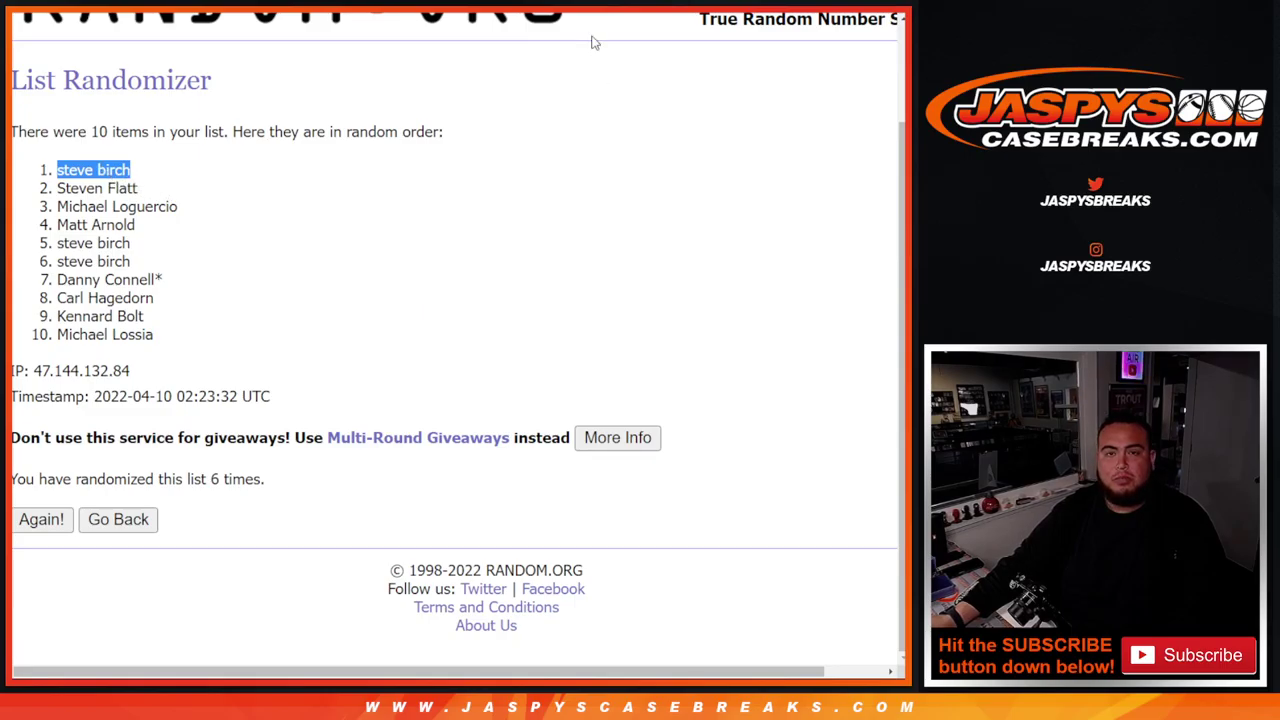
pyautogui.hotkey('alt', 'Tab')
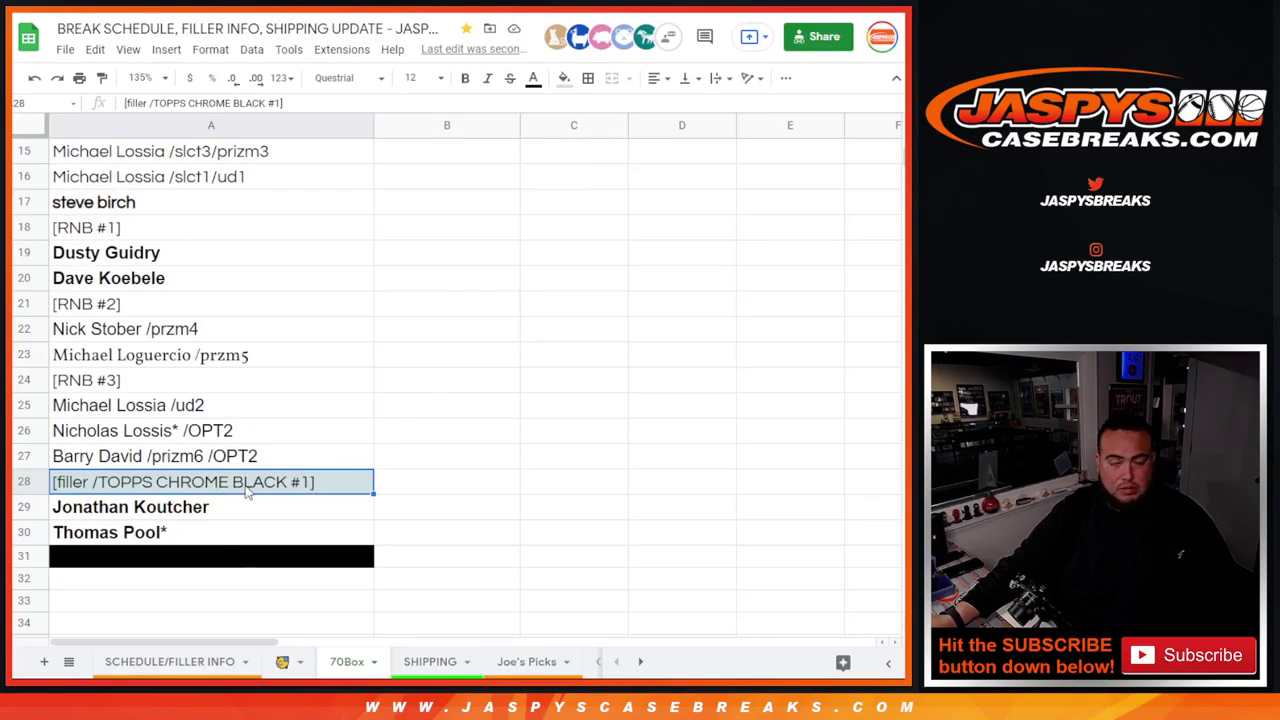
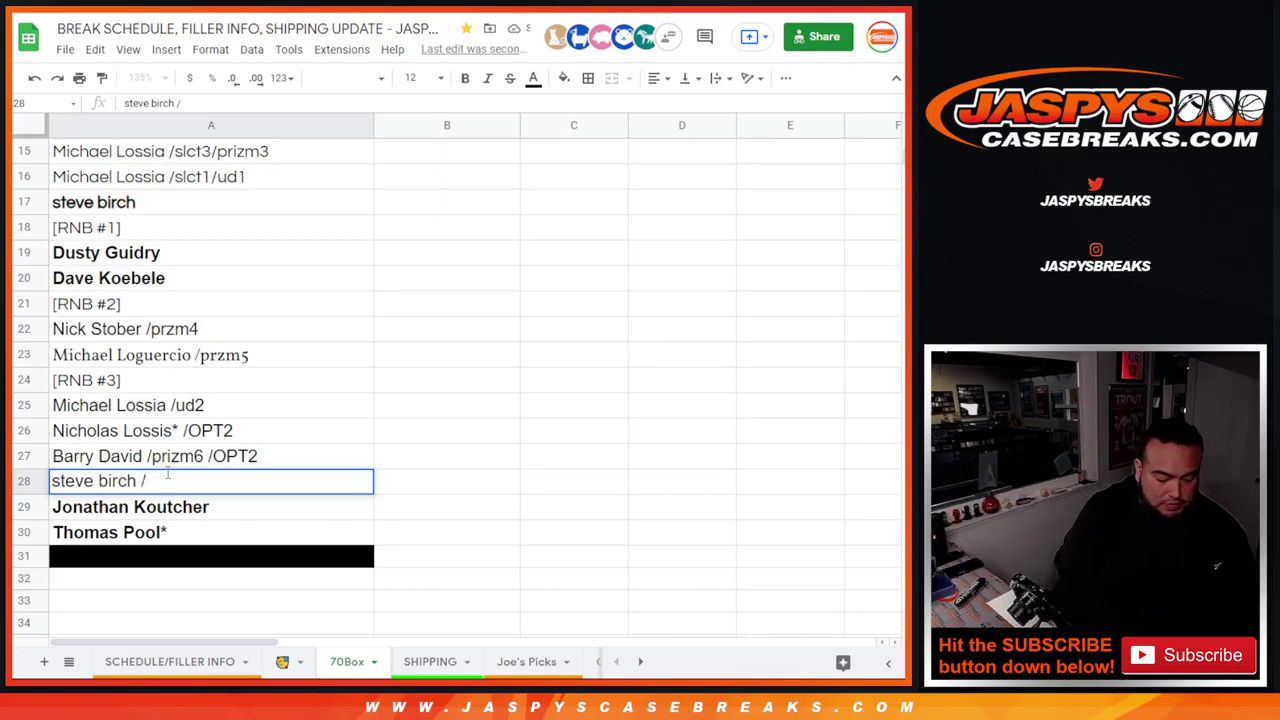
# - Overwrite row 28's Topps Chrome Black filler slot with the winner's name followed by ' /black1'
pyautogui.write('black')
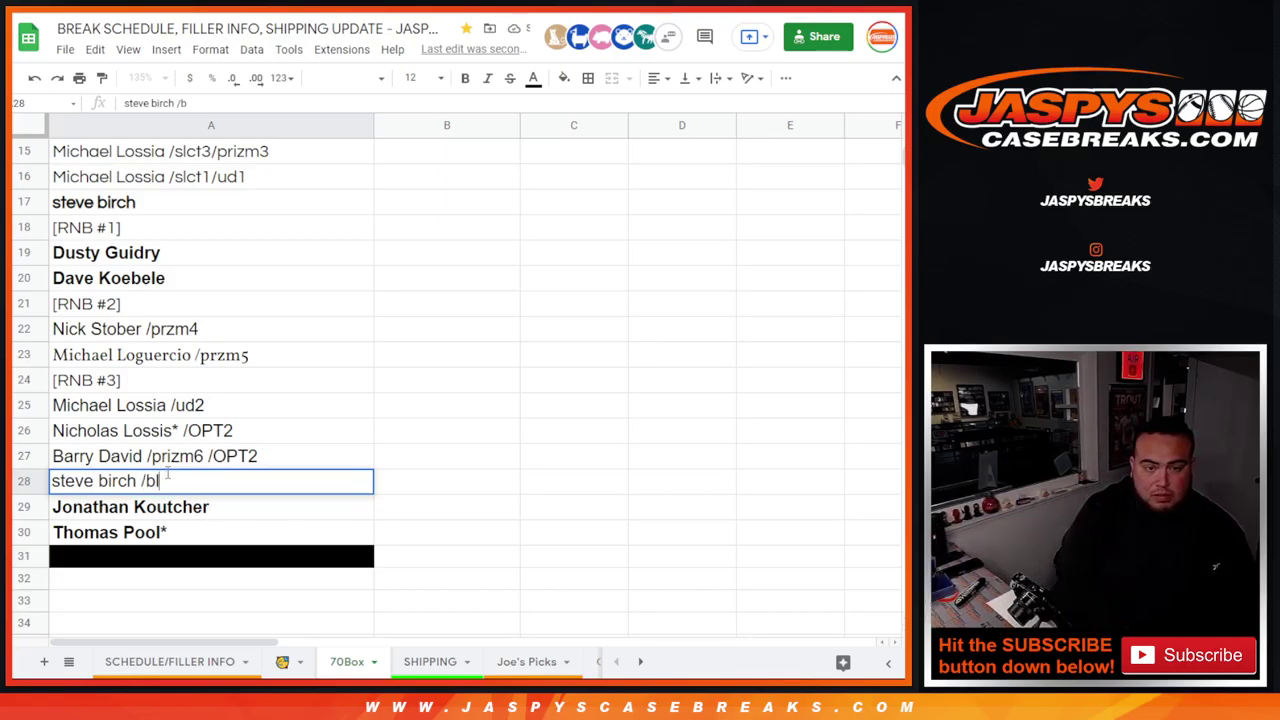
pyautogui.write('1')
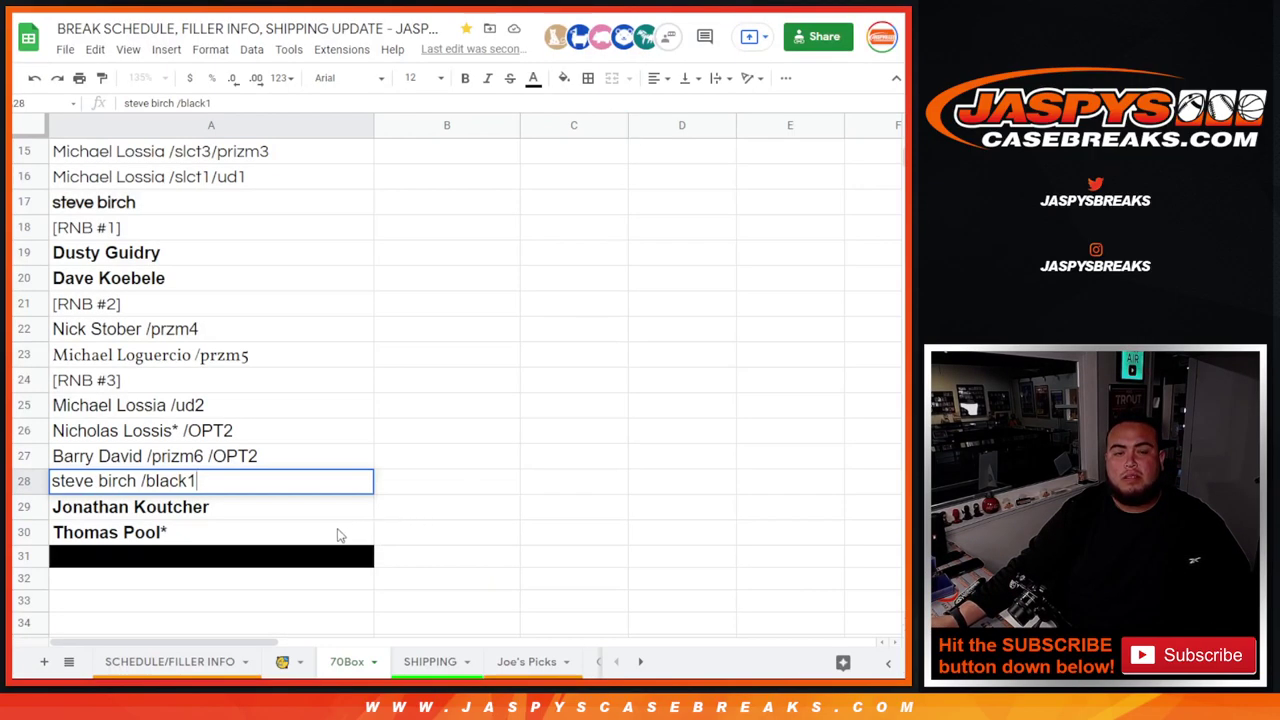
# - Check the mixer list's last spot, then open the sold-out 70-Box Opening Weekend Mixer listing
pyautogui.click(322, 535)
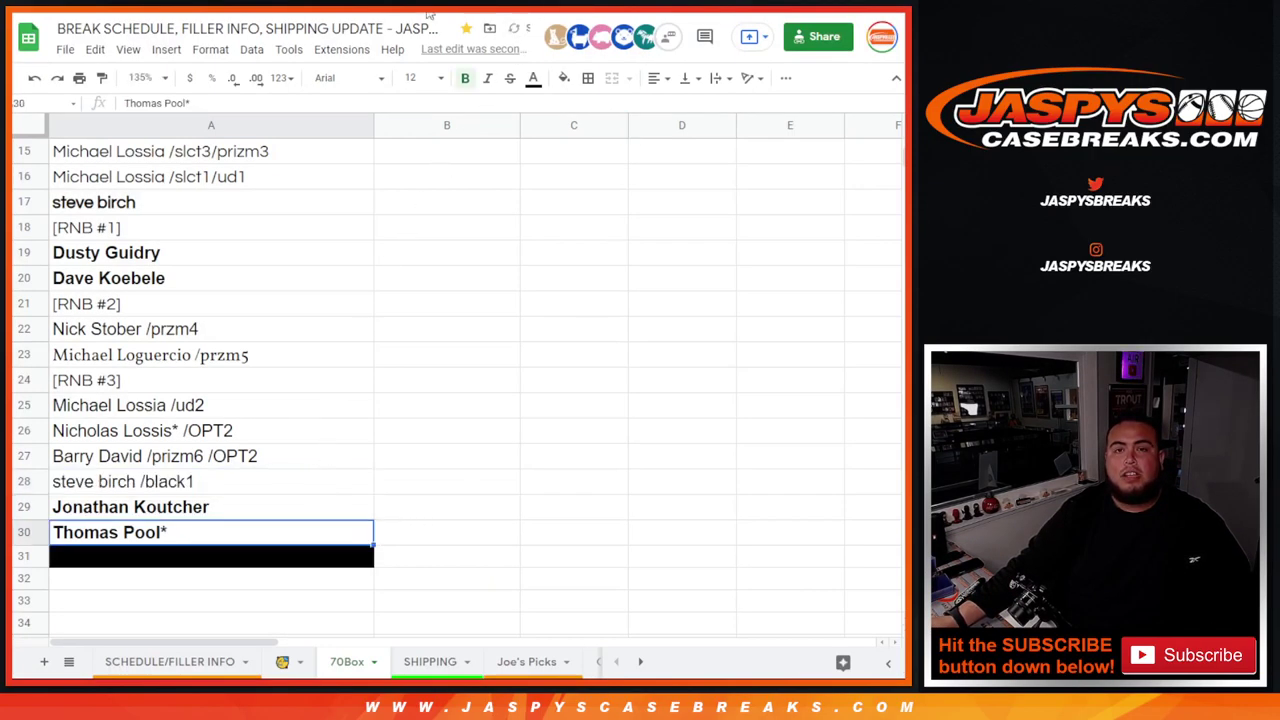
pyautogui.scroll(5, 419, 434)
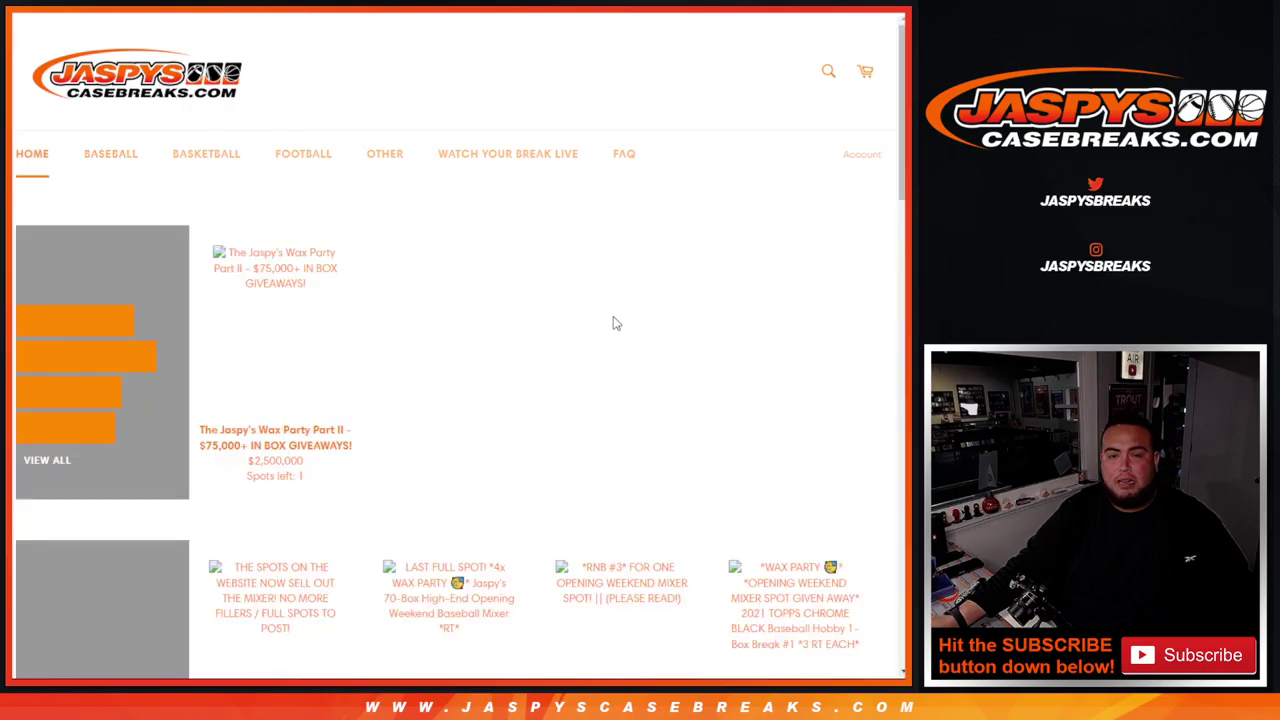
pyautogui.scroll(-3, 615, 323)
pyautogui.click(457, 314)
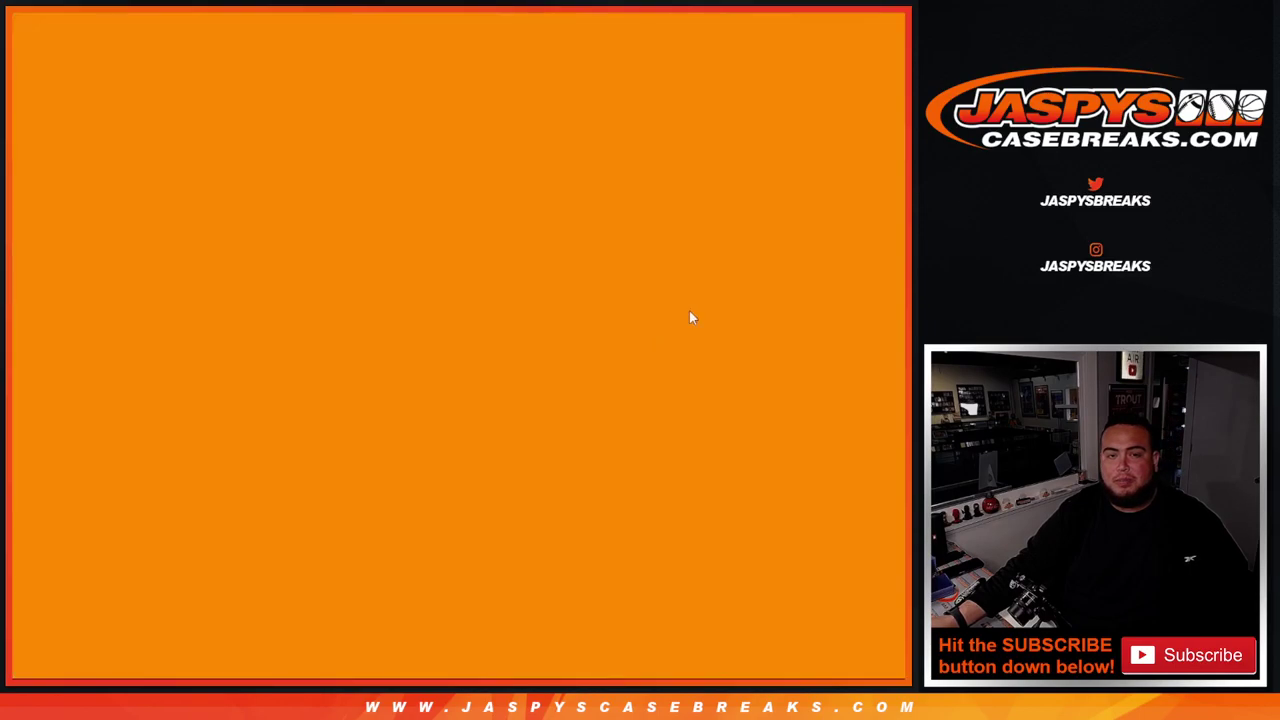
pyautogui.scroll(1, 728, 312)
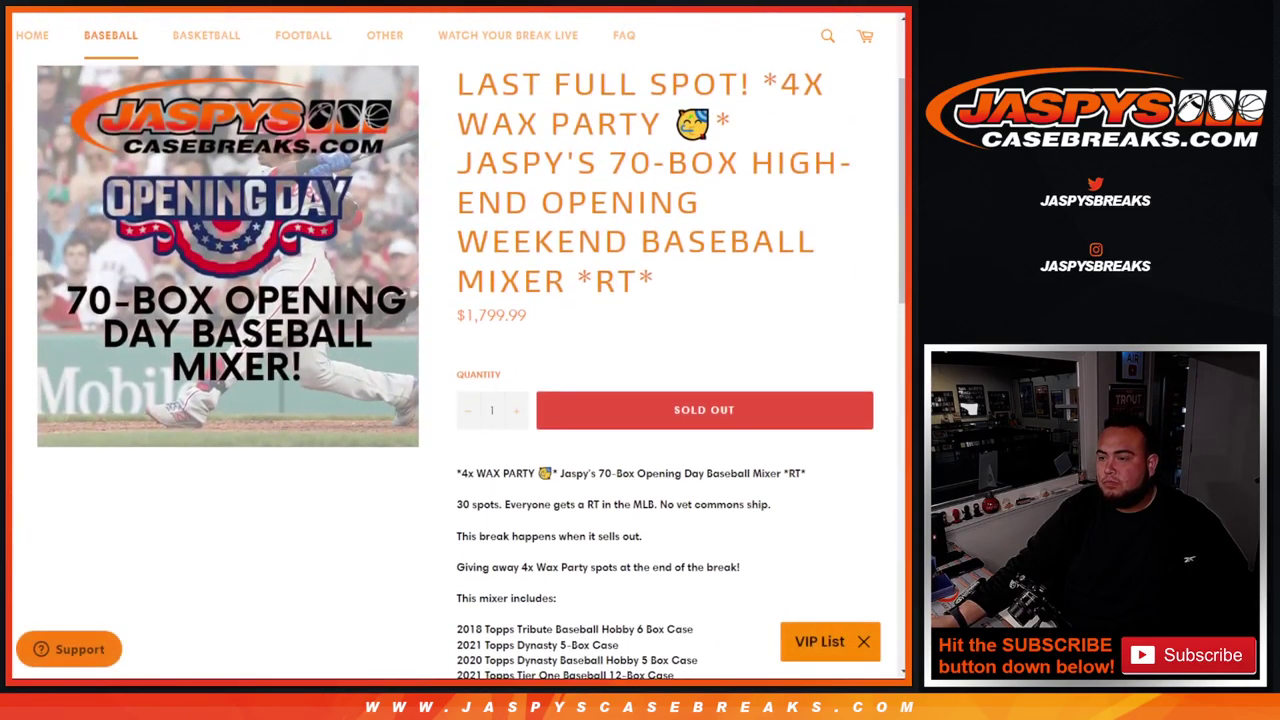